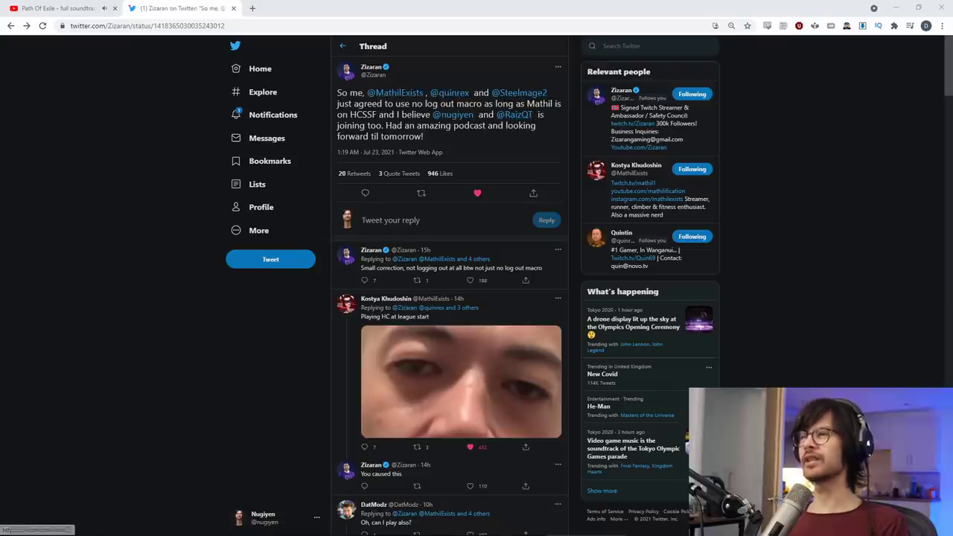
- Read the Twitter thread about playing without logging out, including the replies below the original tweet
mouse_move(525, 121)
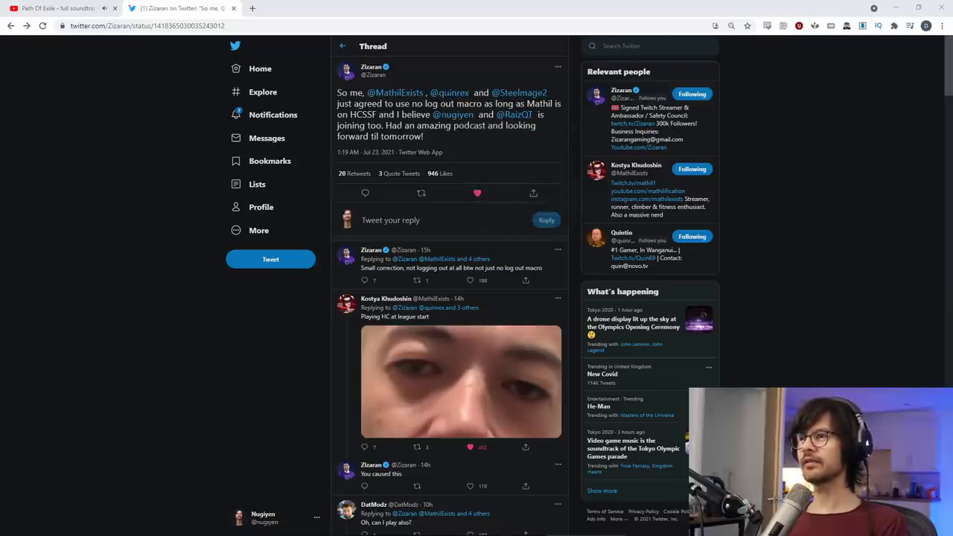
scroll(396, 126, down, 4)
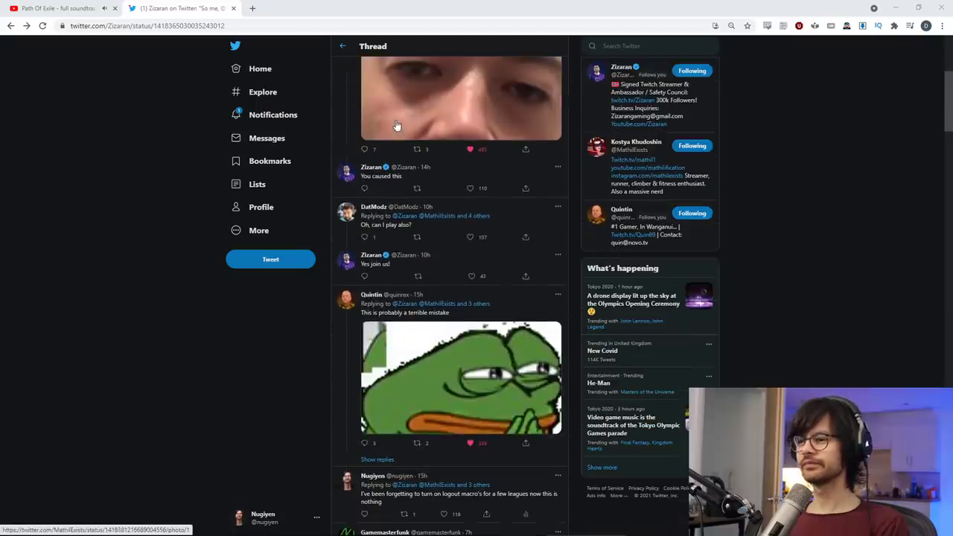
scroll(397, 126, up, 4)
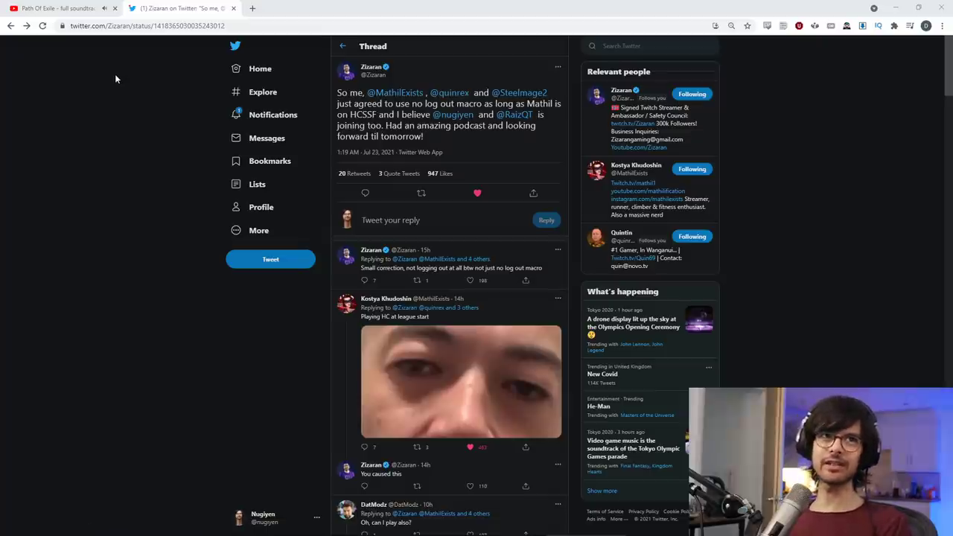
click(58, 4)
key(ctrl+Tab)
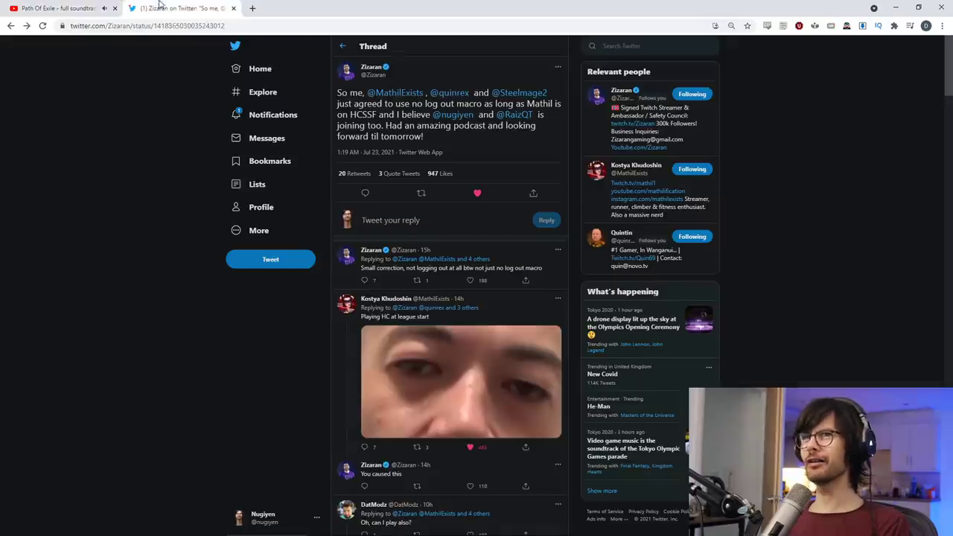
- Switch to Path of Building and examine the Ranger's passive tree, including the Wind Dancer keystone
mouse_move(658, 532)
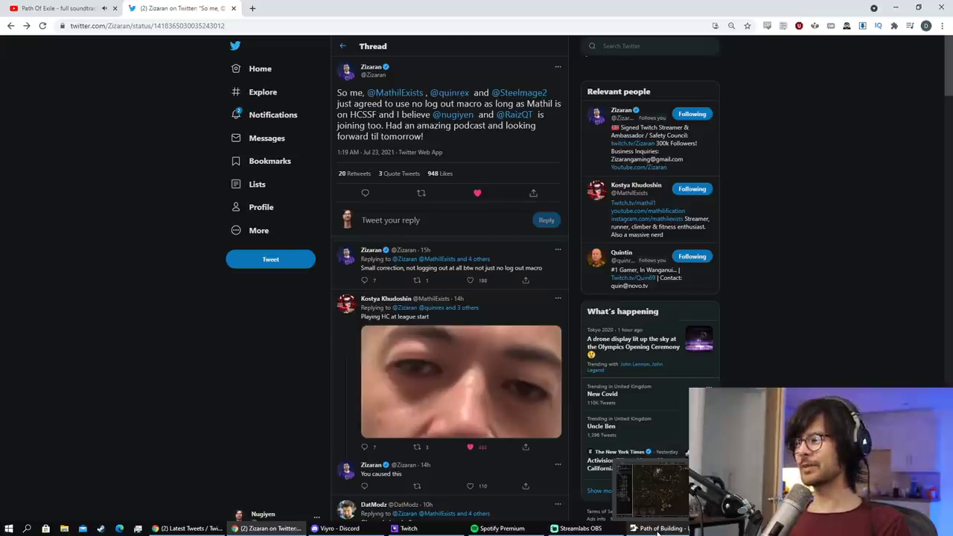
click(657, 528)
drag(490, 340, 622, 400)
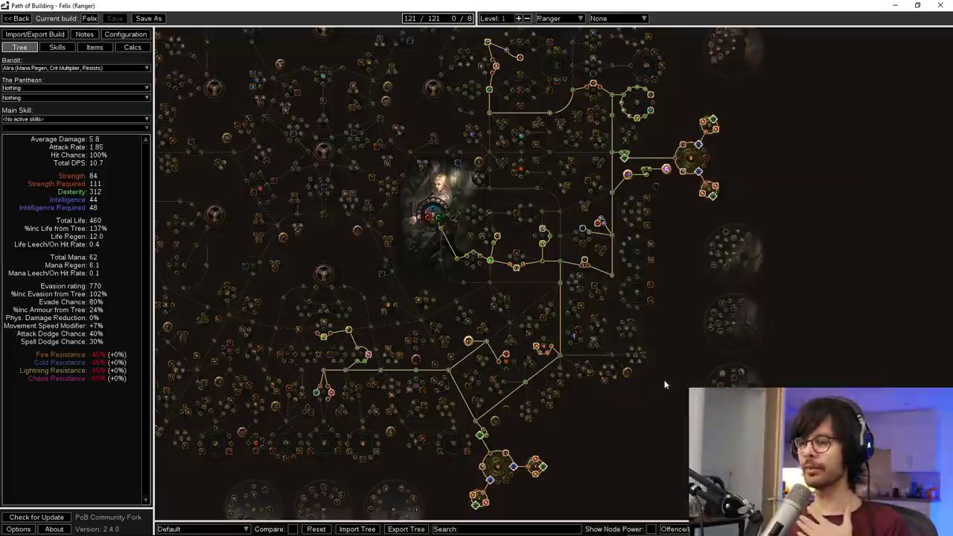
drag(701, 247, 681, 246)
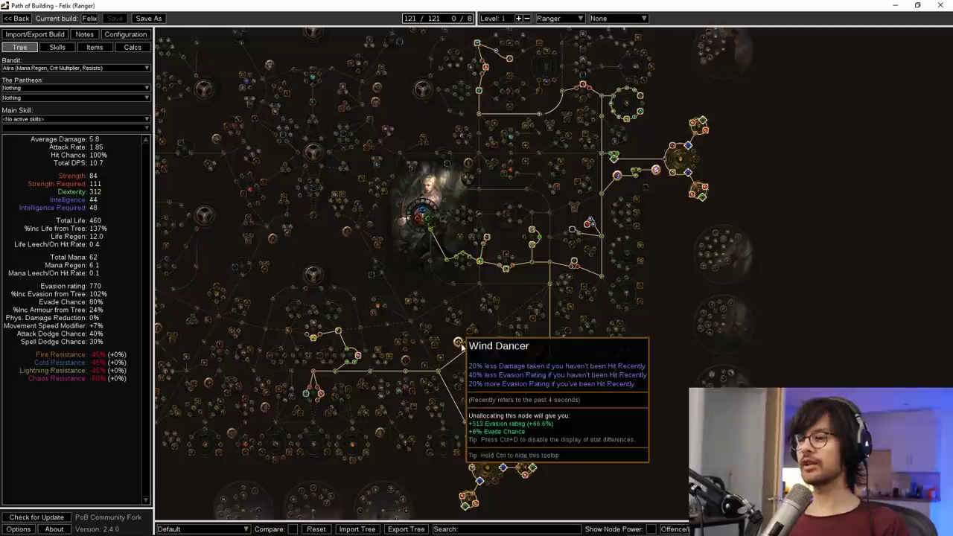
drag(678, 221, 607, 459)
scroll(446, 298, up, 2)
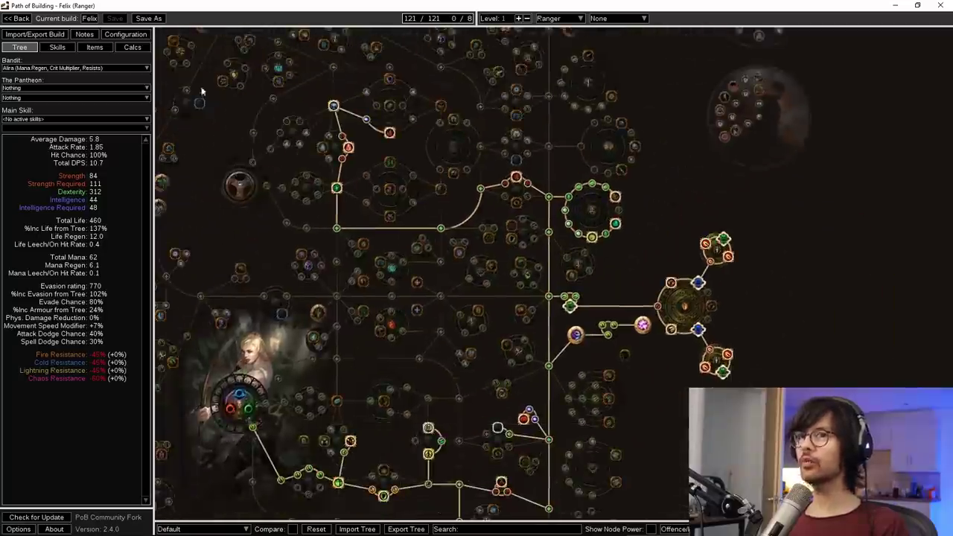
- Review the gems in the Spectral Throw socket group and check the details of the Nightblade support
click(57, 46)
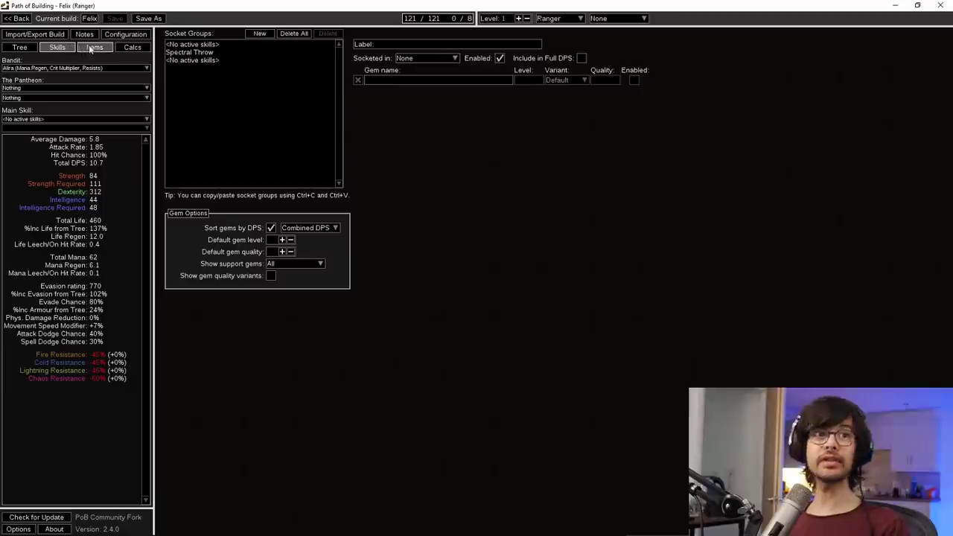
click(221, 53)
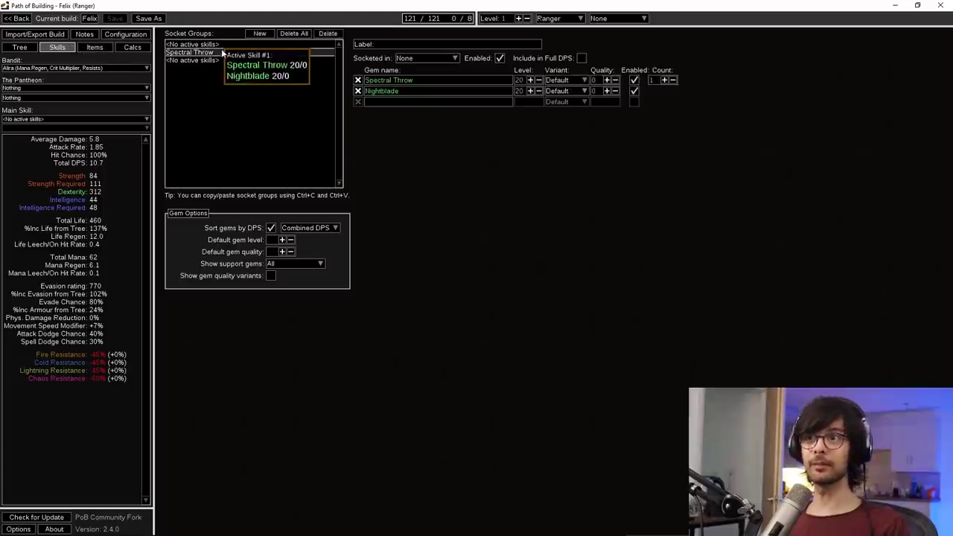
click(396, 100)
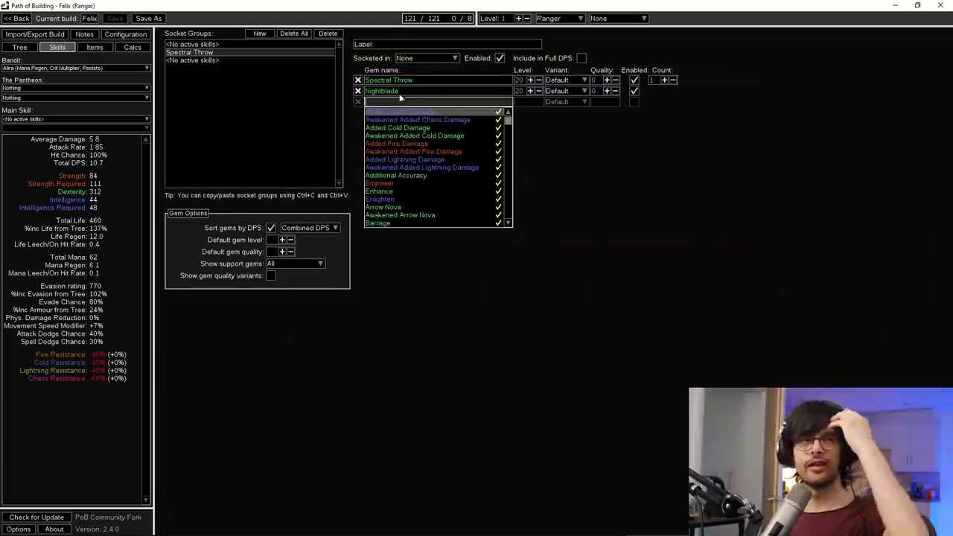
click(733, 184)
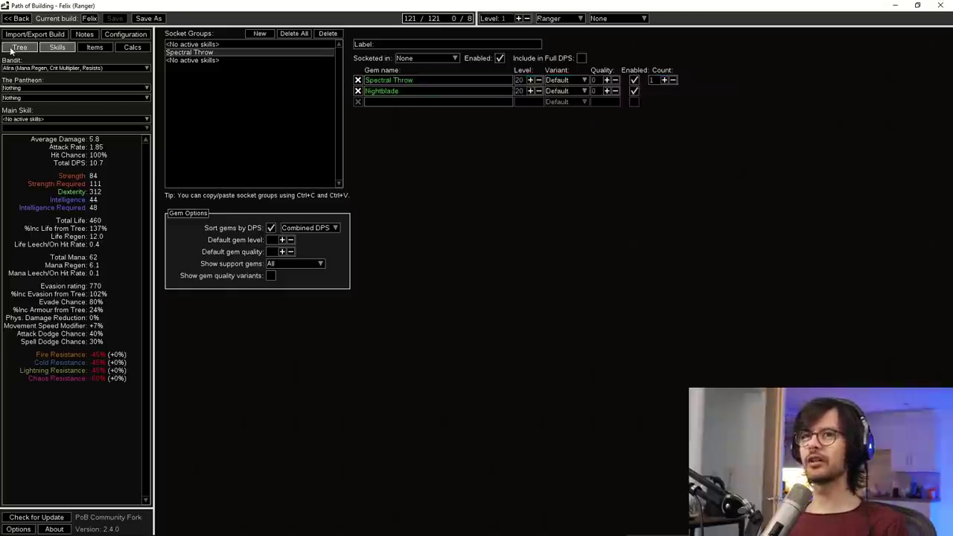
mouse_move(388, 82)
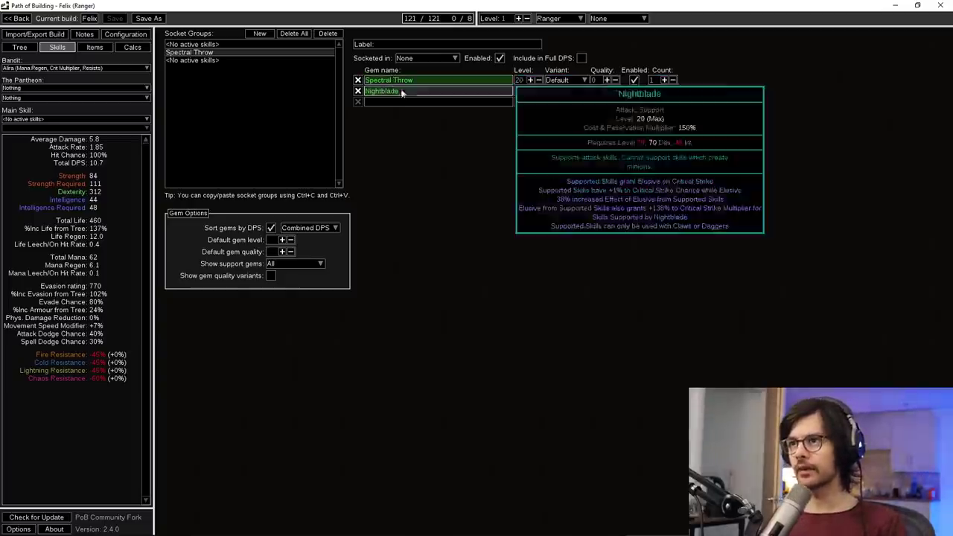
click(19, 48)
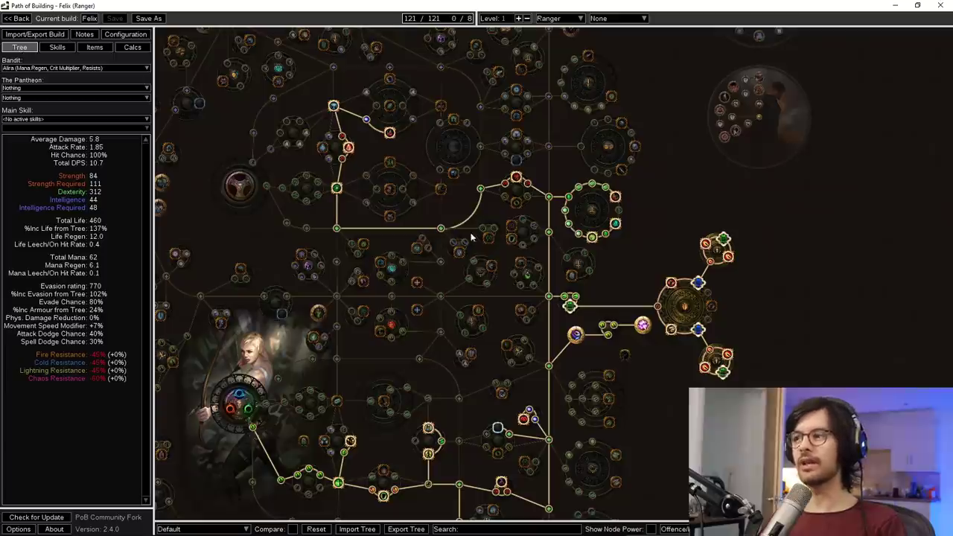
scroll(475, 236, down, 3)
click(56, 48)
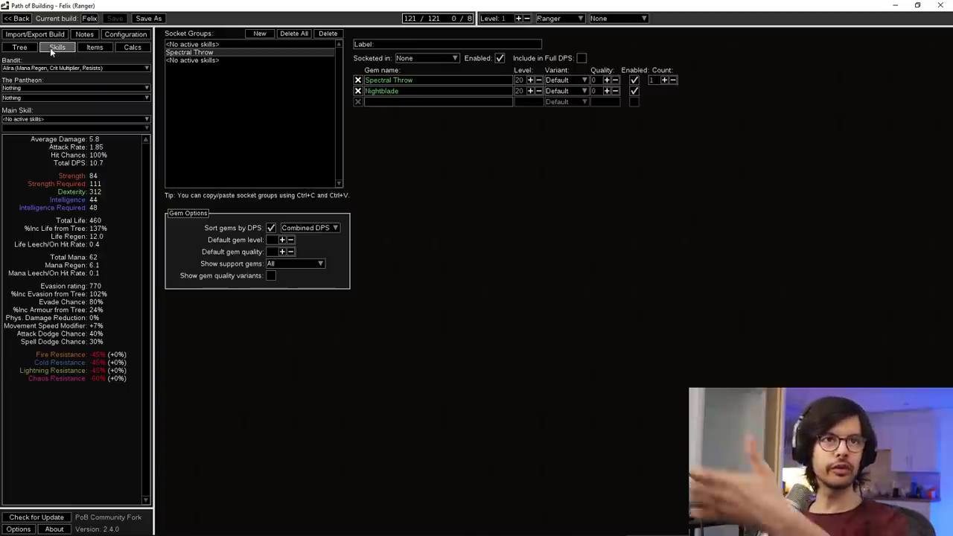
click(34, 35)
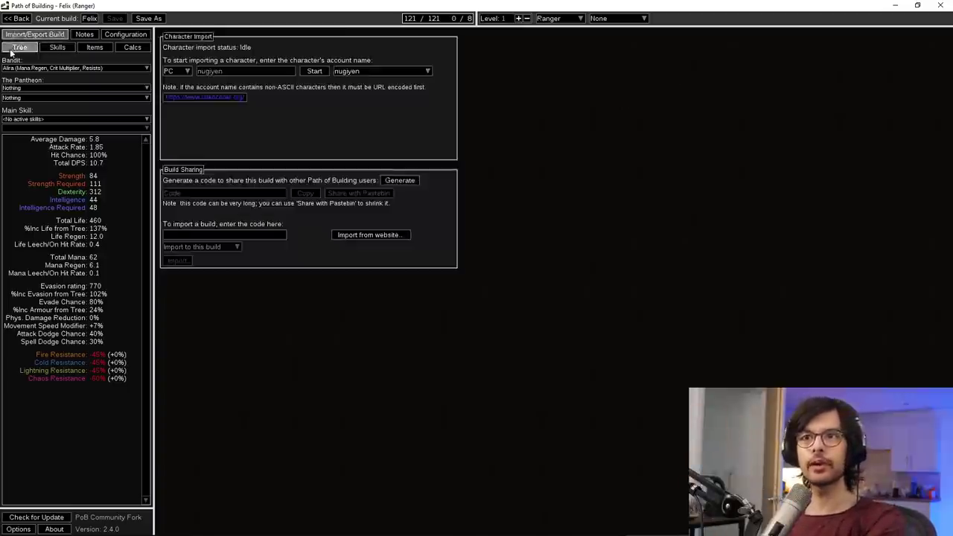
- Examine the allocated paths of the passive tree and the notables on the lower cluster jewel, including Streamlined and Eye to Eye
click(20, 47)
drag(580, 345, 614, 264)
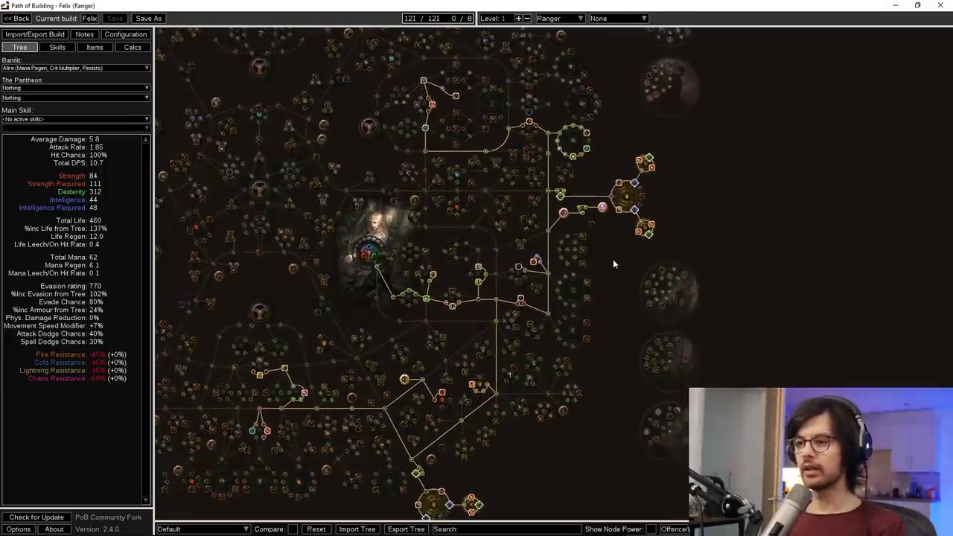
scroll(613, 259, up, 3)
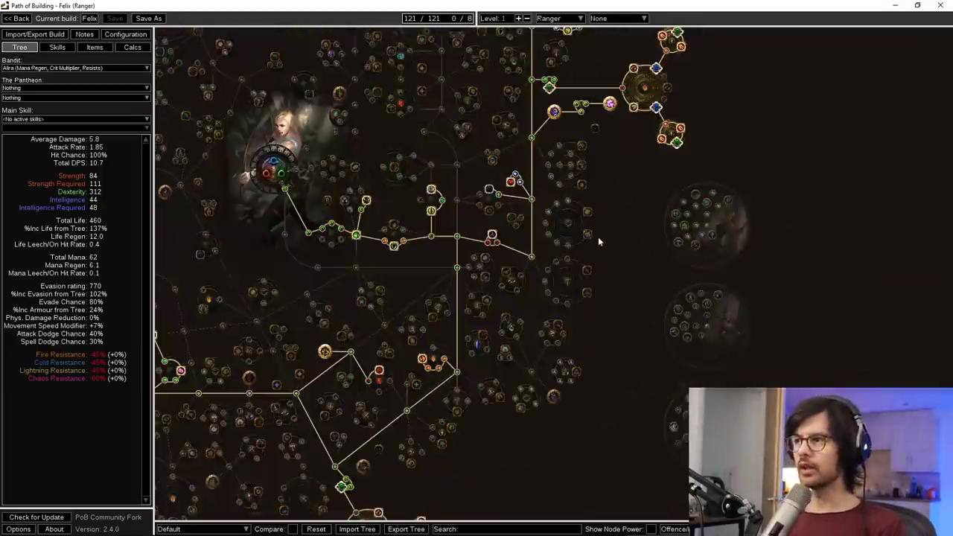
scroll(598, 236, down, 3)
drag(640, 290, 669, 221)
scroll(501, 411, up, 3)
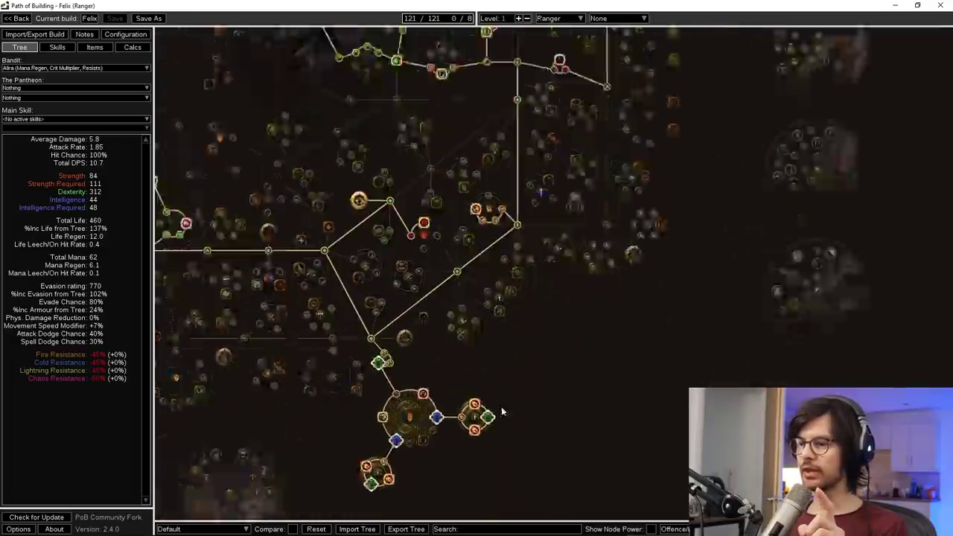
scroll(501, 411, up, 1)
drag(318, 484, 421, 364)
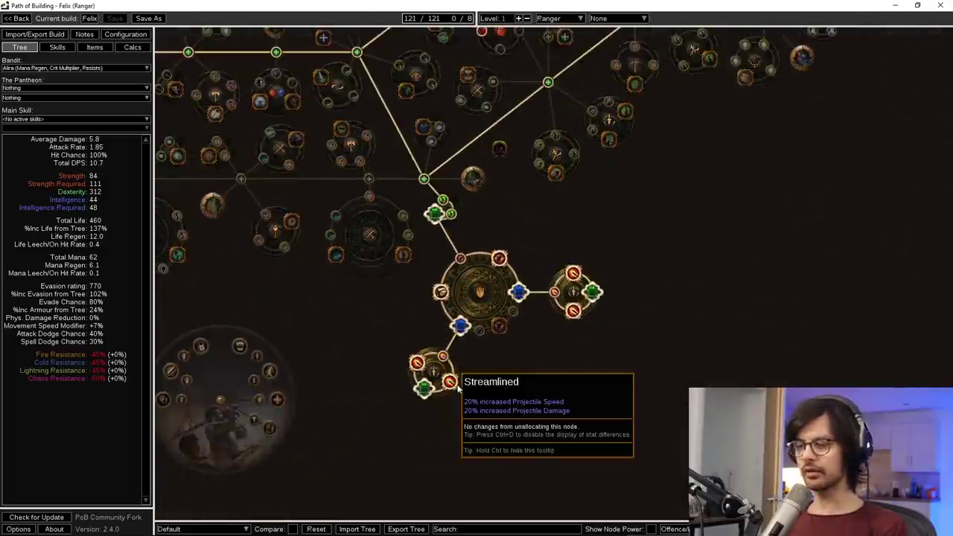
scroll(541, 250, down, 1)
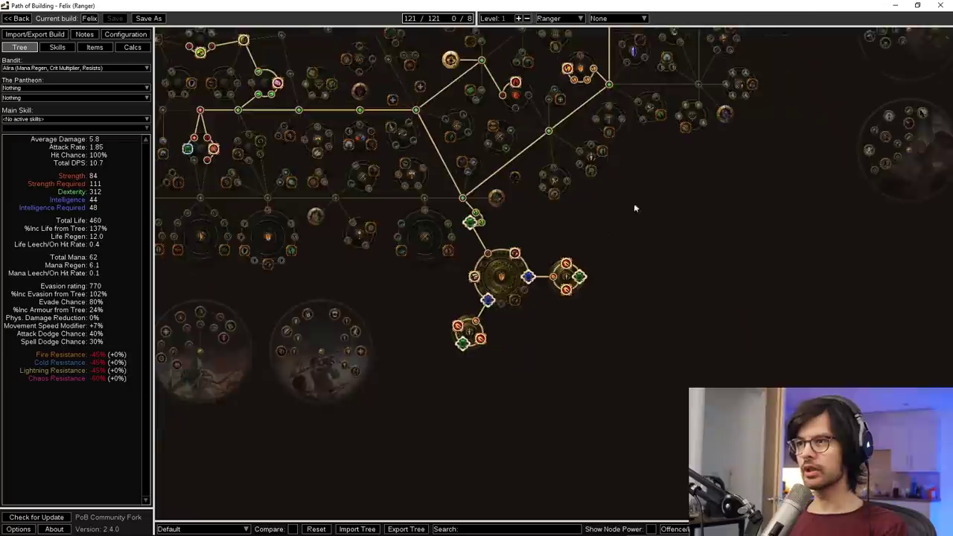
drag(634, 208, 605, 344)
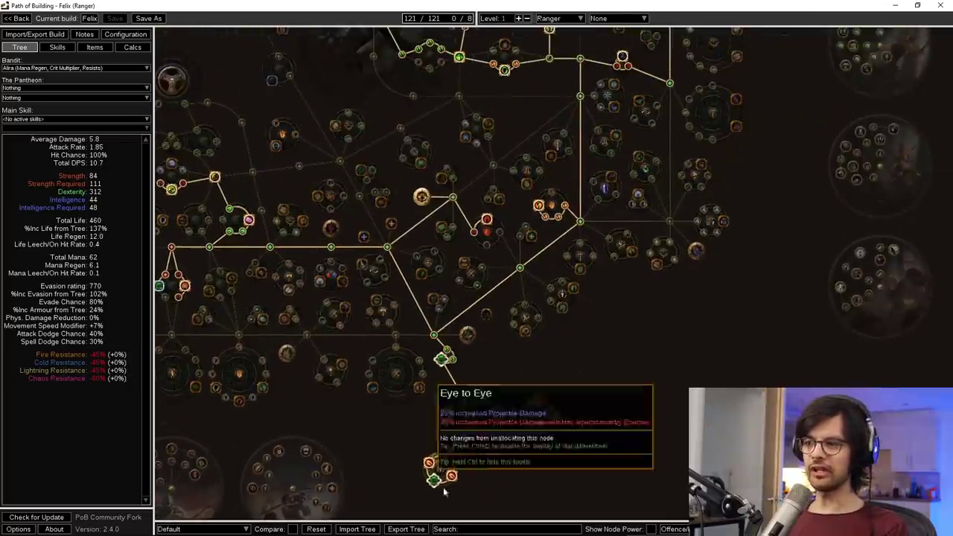
- Allocate Gladiator's Fortitude and the node leading to it on the large cluster jewel at the tree's upper right
drag(757, 40, 647, 269)
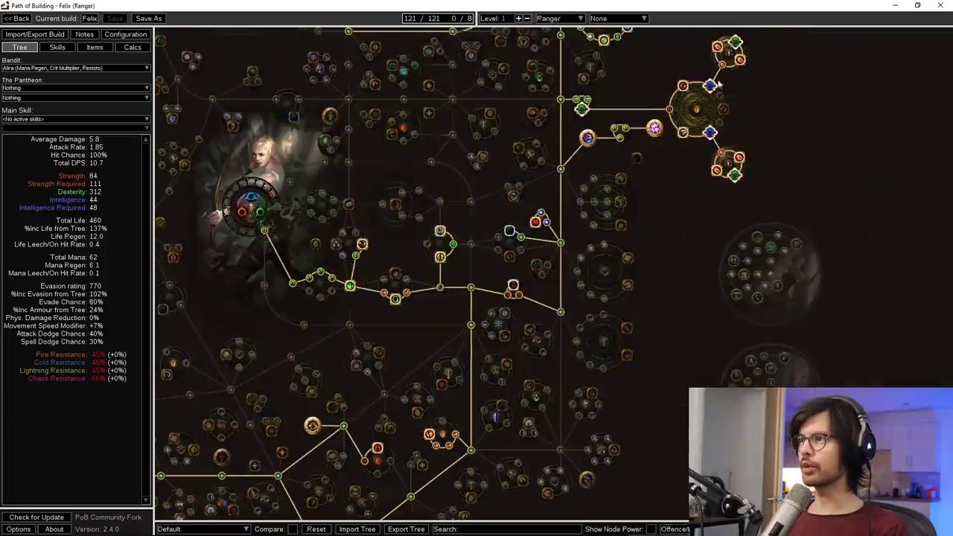
scroll(692, 60, up, 3)
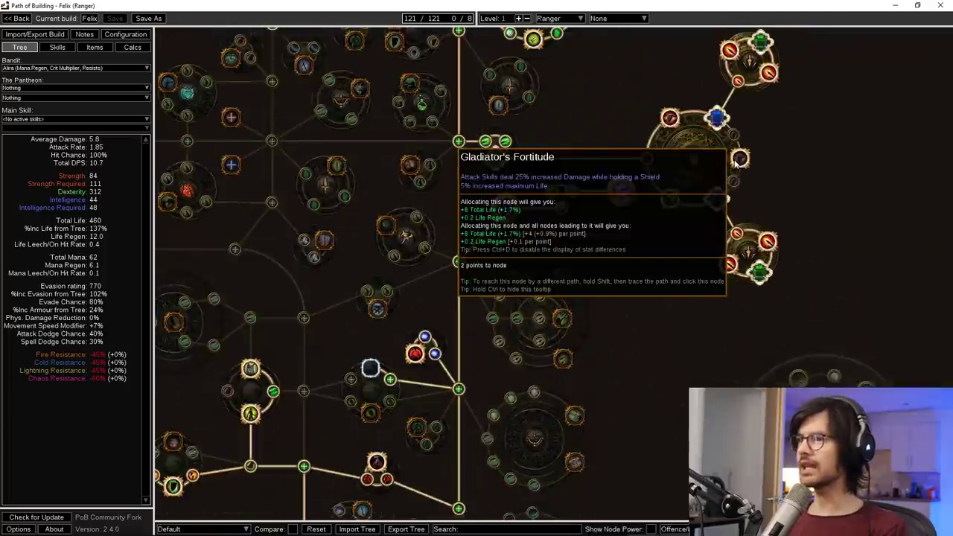
click(739, 159)
click(739, 158)
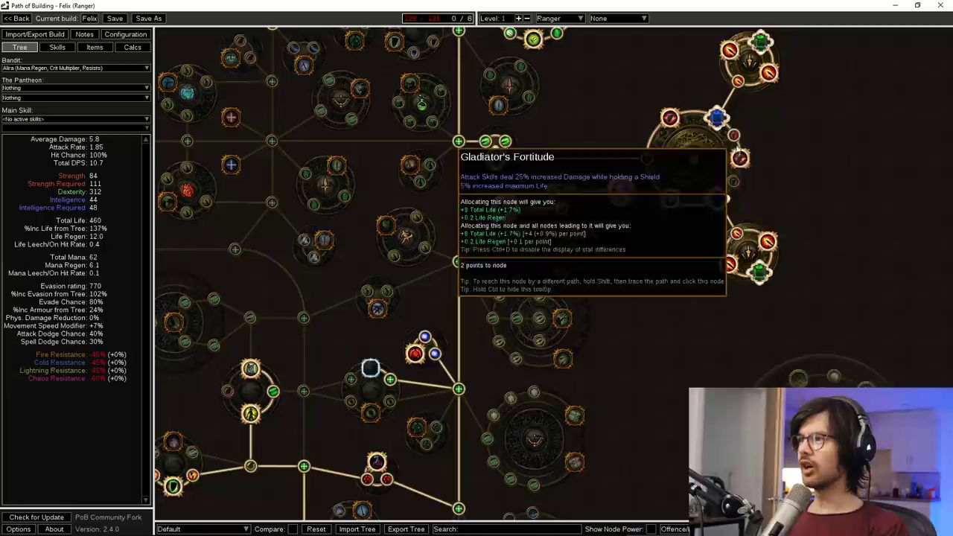
click(739, 158)
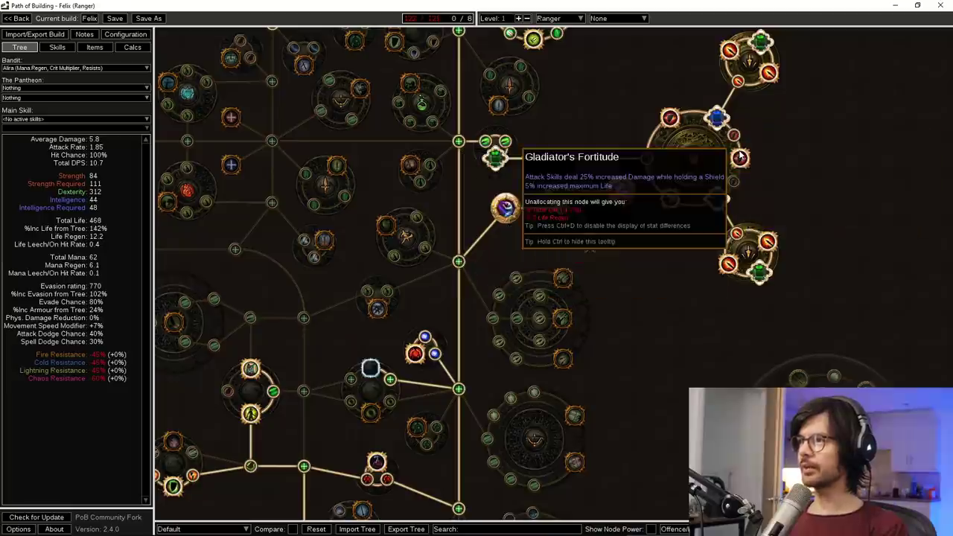
- Allocate the remaining notable on the ring of the large cluster jewel at the bottom of the tree
scroll(563, 390, down, 3)
drag(564, 389, 630, 263)
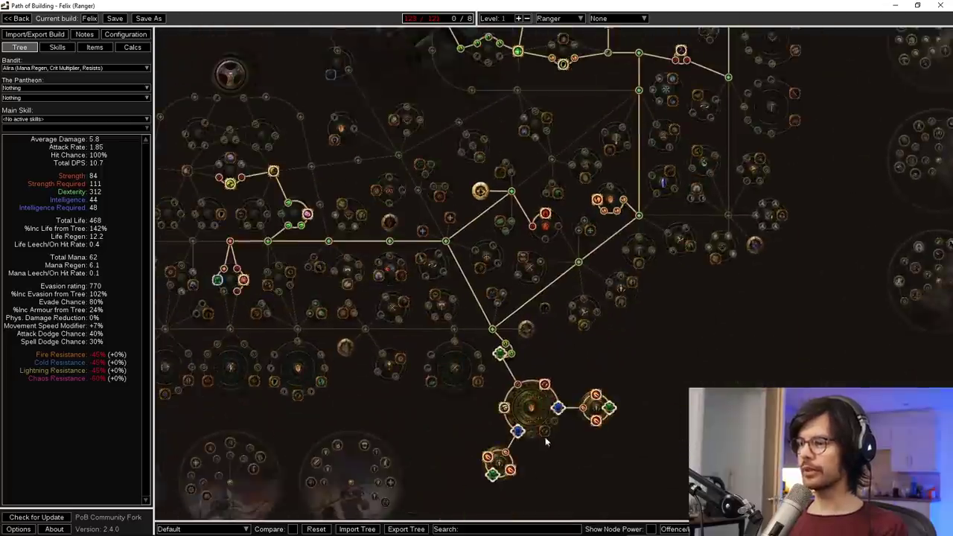
click(546, 437)
scroll(625, 348, down, 2)
drag(694, 289, 691, 341)
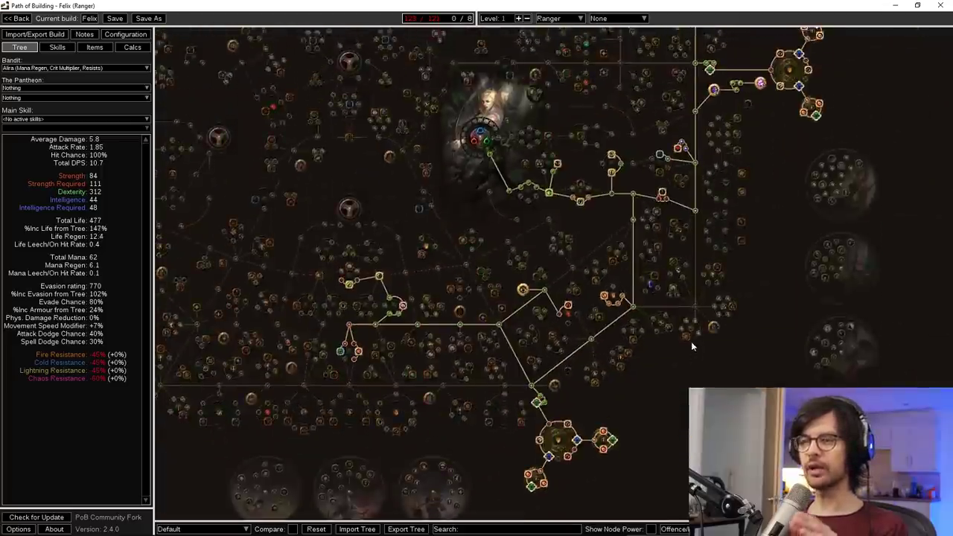
- Route the lower path through the life cluster beside Wind Dancer, and unallocate the bottom cluster jewel branch and Point Blank
scroll(747, 178, down, 2)
drag(747, 179, 699, 277)
scroll(699, 273, up, 3)
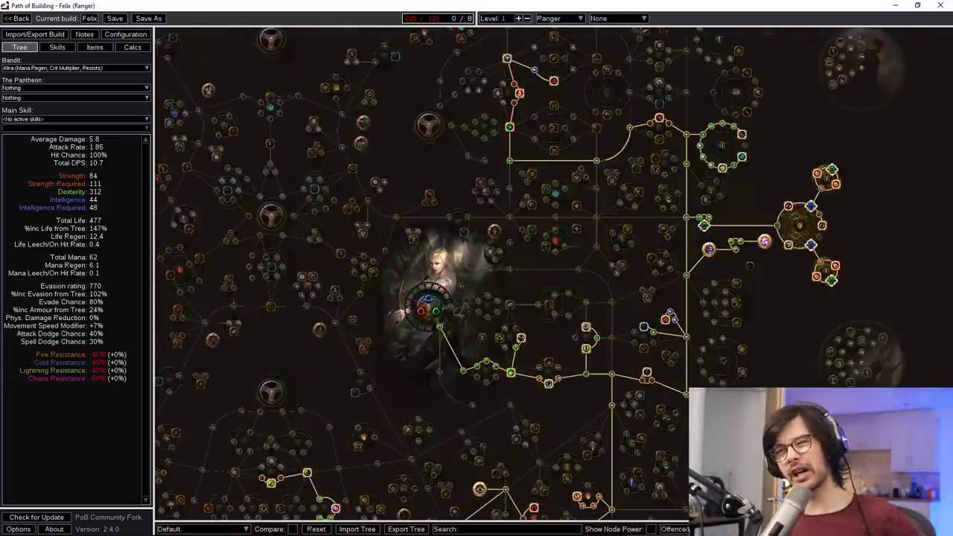
drag(797, 385, 792, 255)
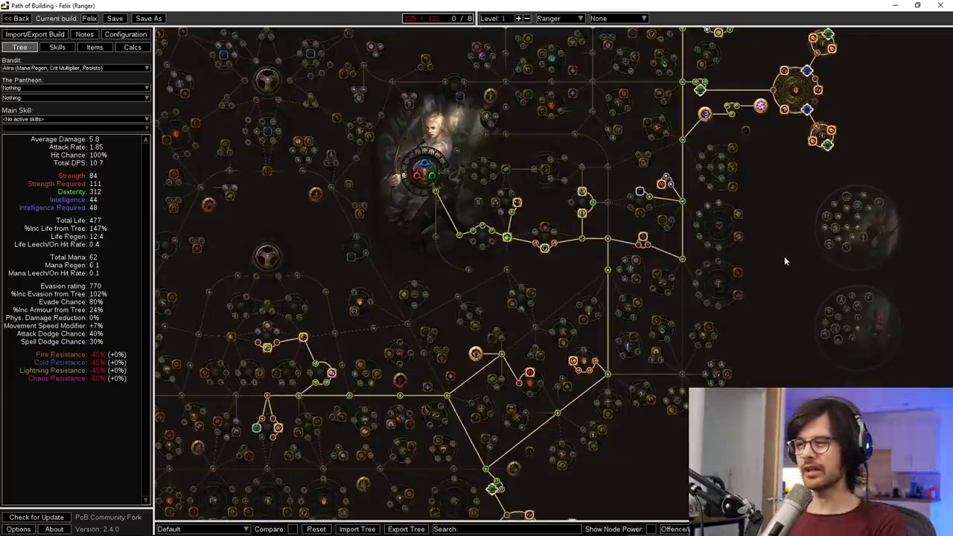
click(531, 383)
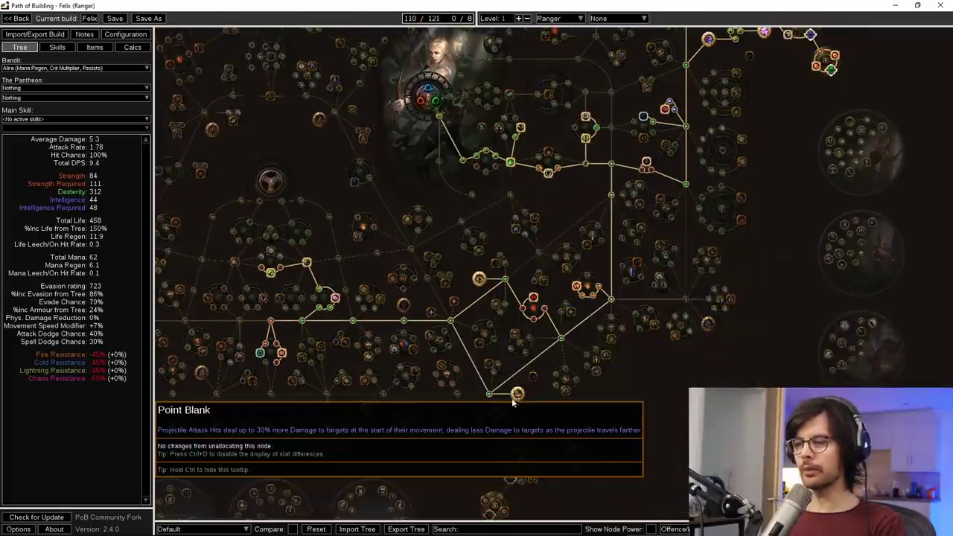
click(517, 395)
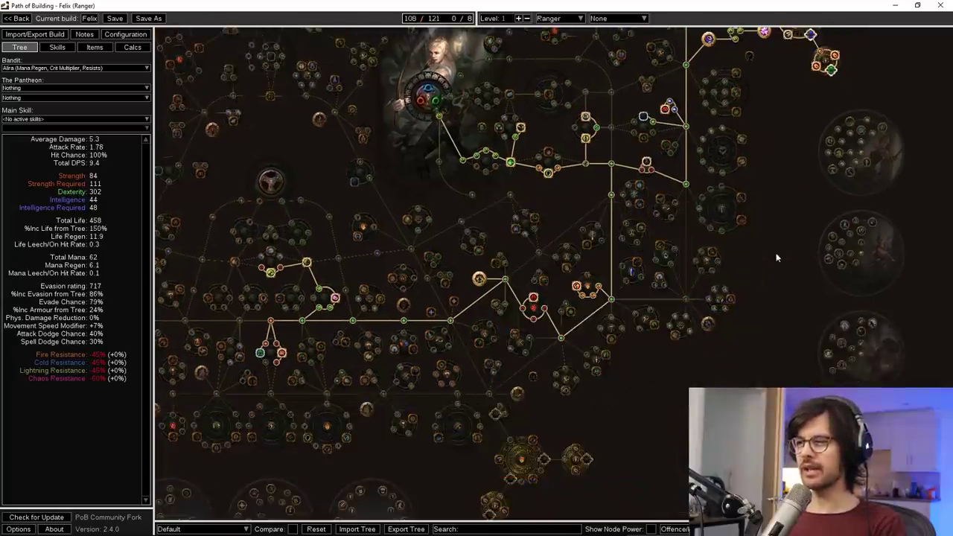
- Allocate the projectile damage notable below the lower life cluster, including the Projectile Damage and Speed nodes leading to it
drag(776, 257, 781, 277)
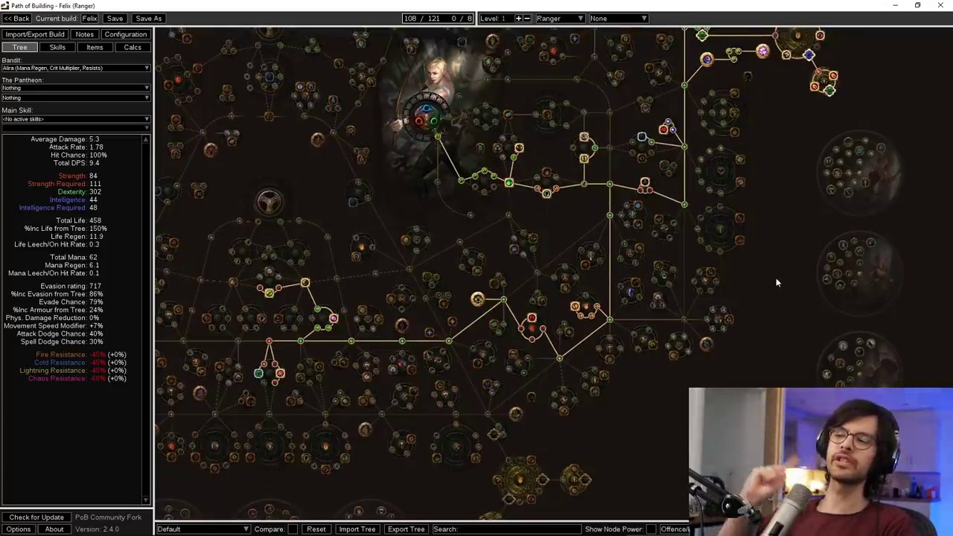
mouse_move(518, 419)
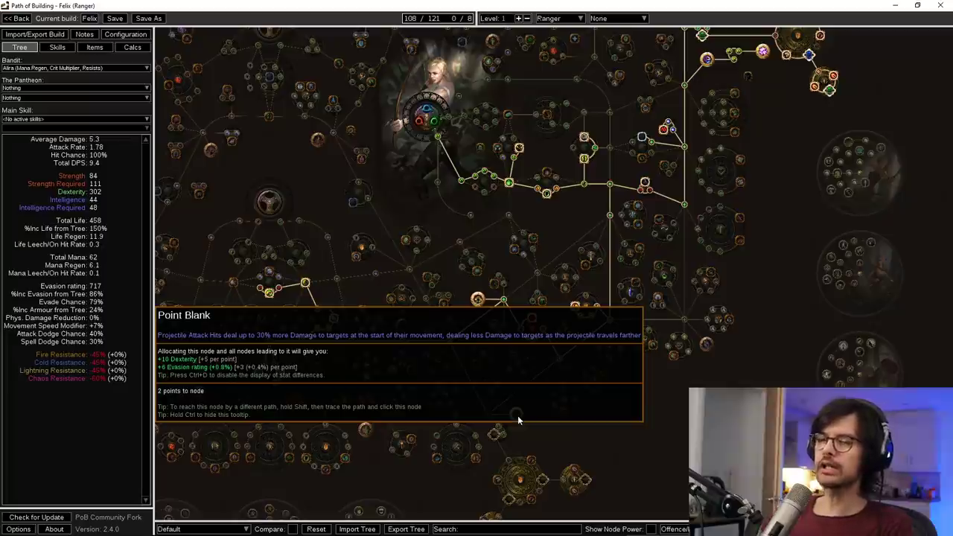
scroll(580, 383, up, 3)
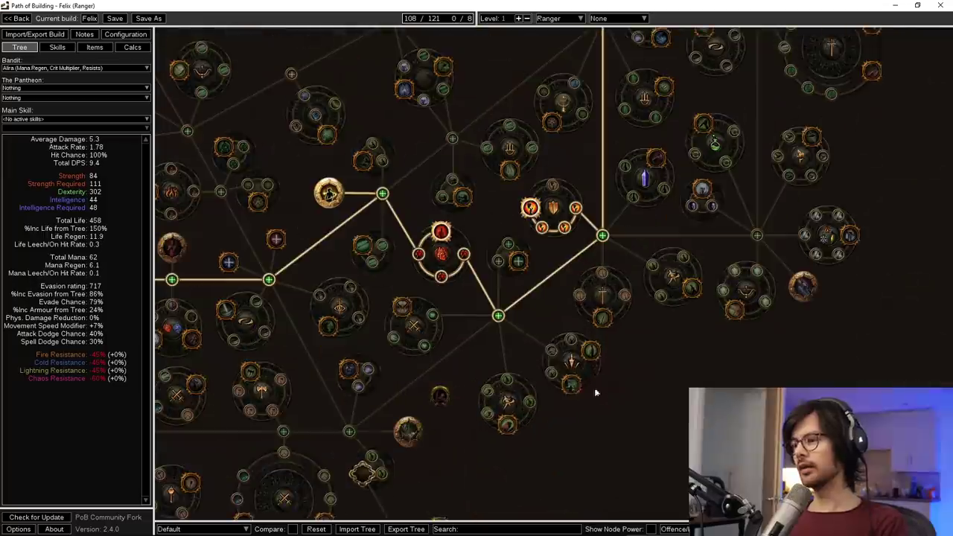
click(571, 384)
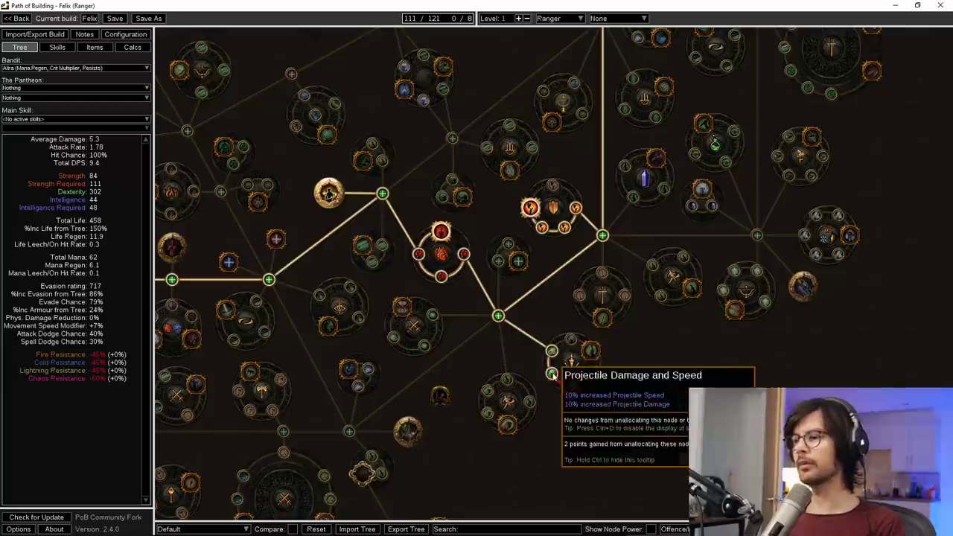
scroll(551, 362, down, 3)
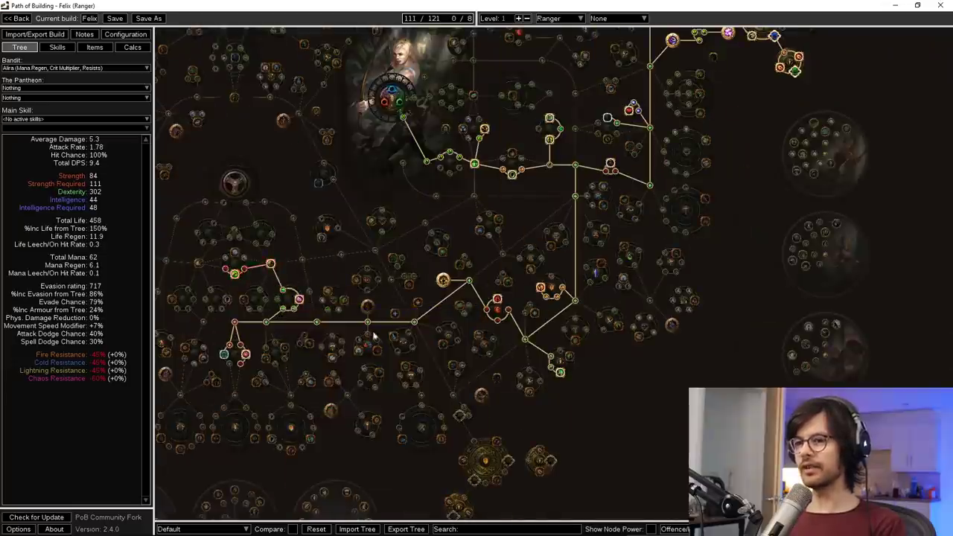
- Extend the lower path west to the strength and life cluster and the large life wheel, and unallocate the eastern large cluster jewel branch
scroll(737, 284, down, 2)
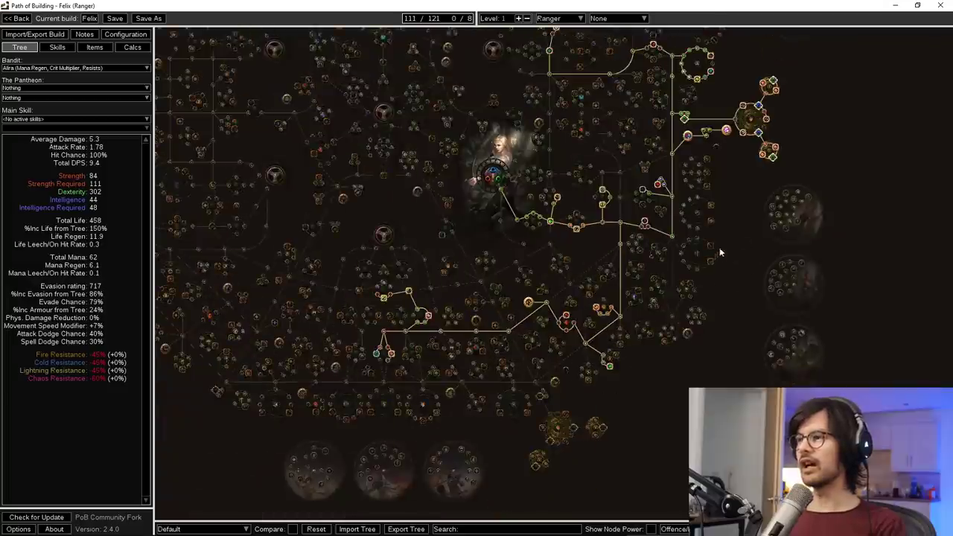
drag(758, 217, 713, 302)
drag(614, 408, 719, 285)
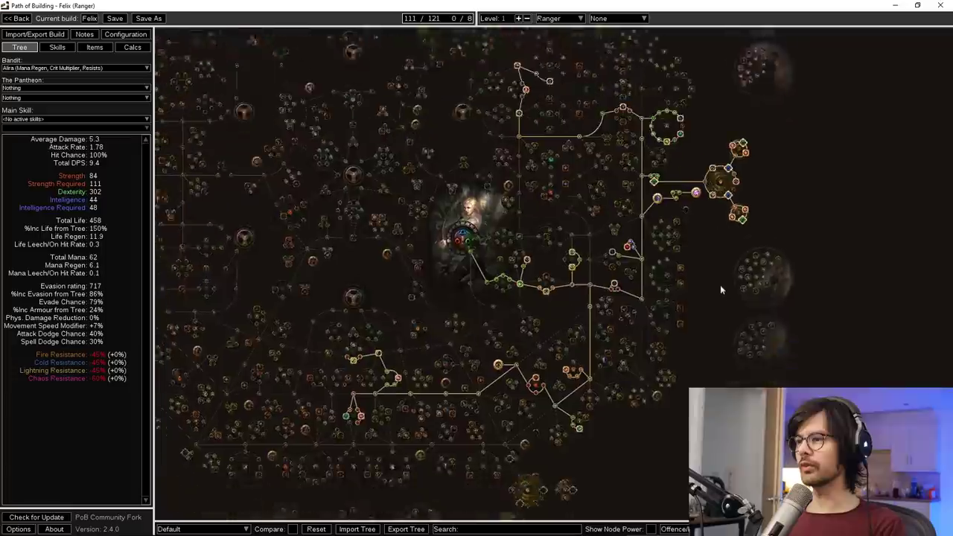
scroll(720, 284, up, 2)
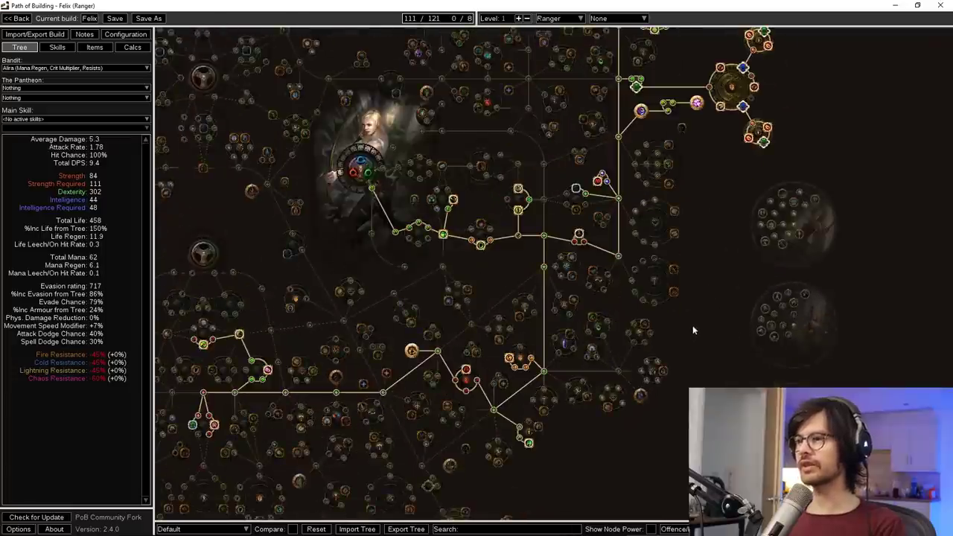
drag(692, 330, 898, 268)
scroll(264, 214, up, 2)
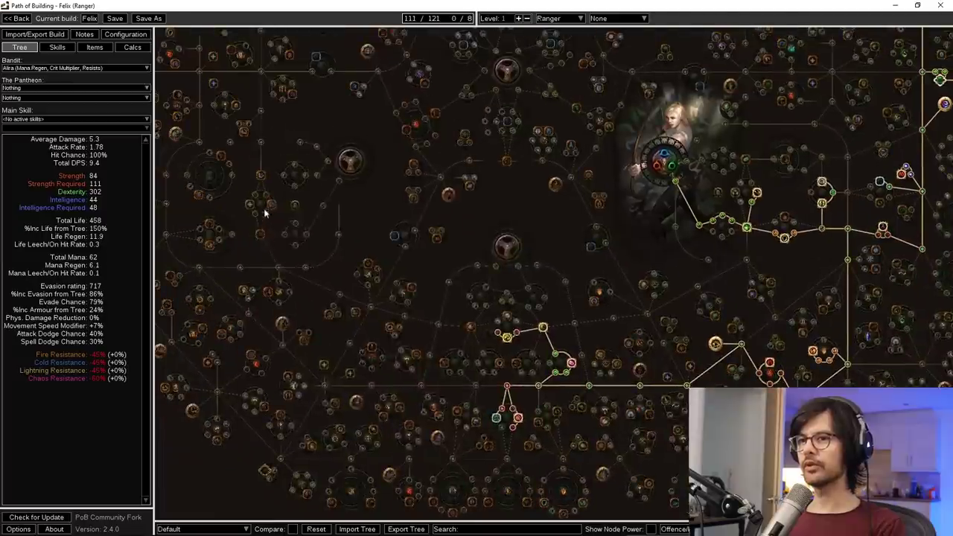
click(266, 209)
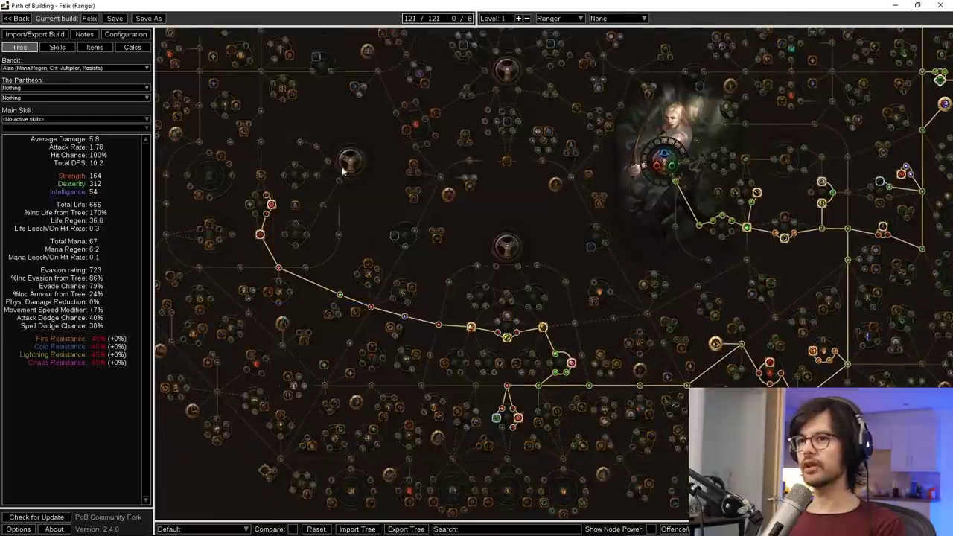
click(416, 106)
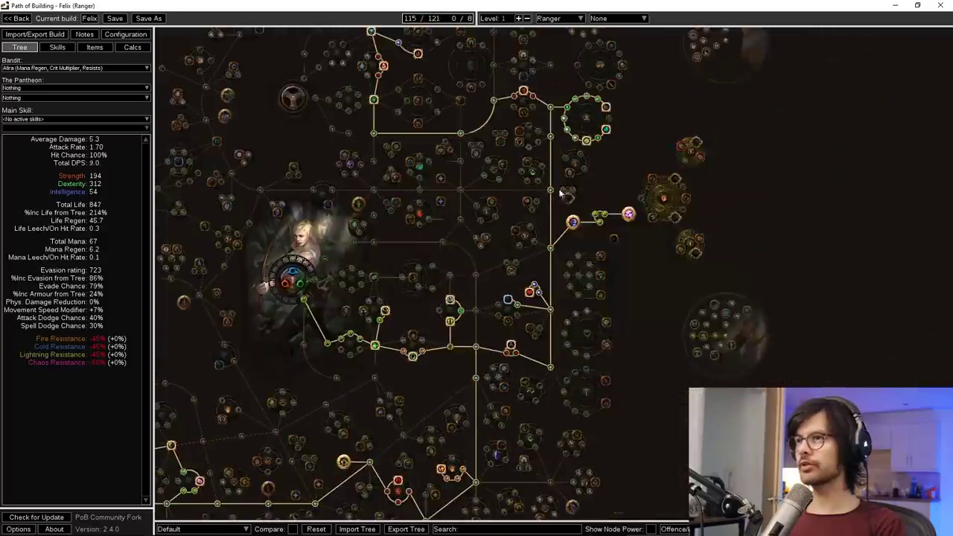
- Allocate the Evasion and Life cluster northeast of the Ranger start, and link it to the path above through the Dexterity node
scroll(666, 334, down, 4)
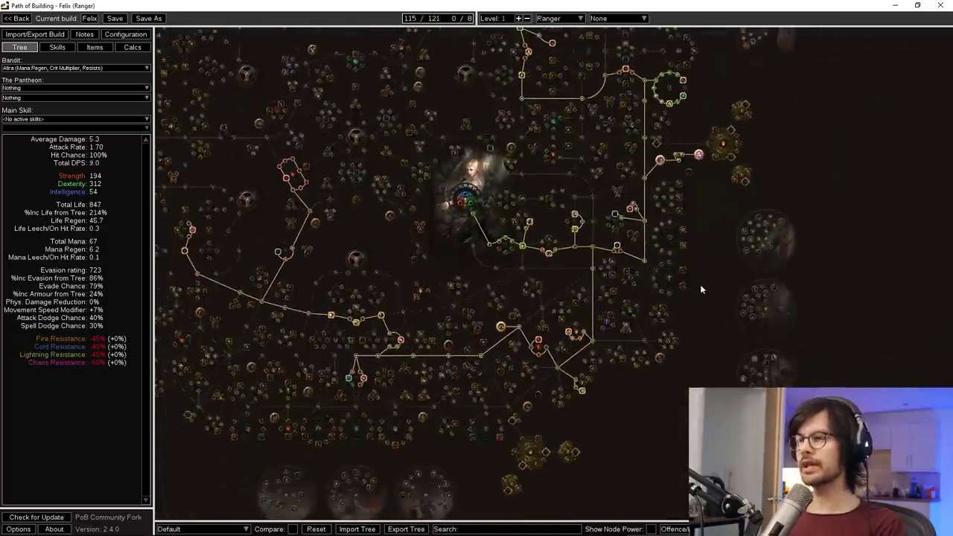
scroll(700, 287, down, 4)
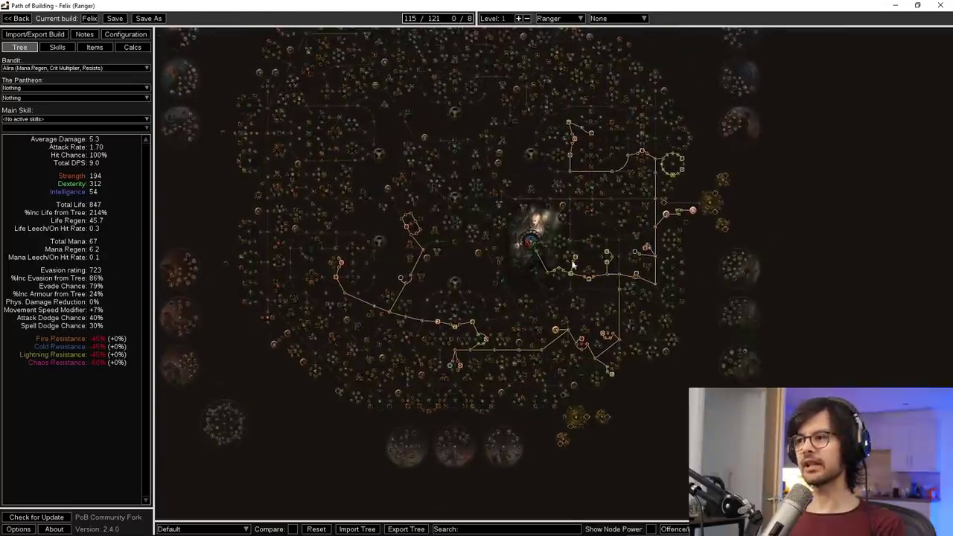
scroll(595, 264, up, 3)
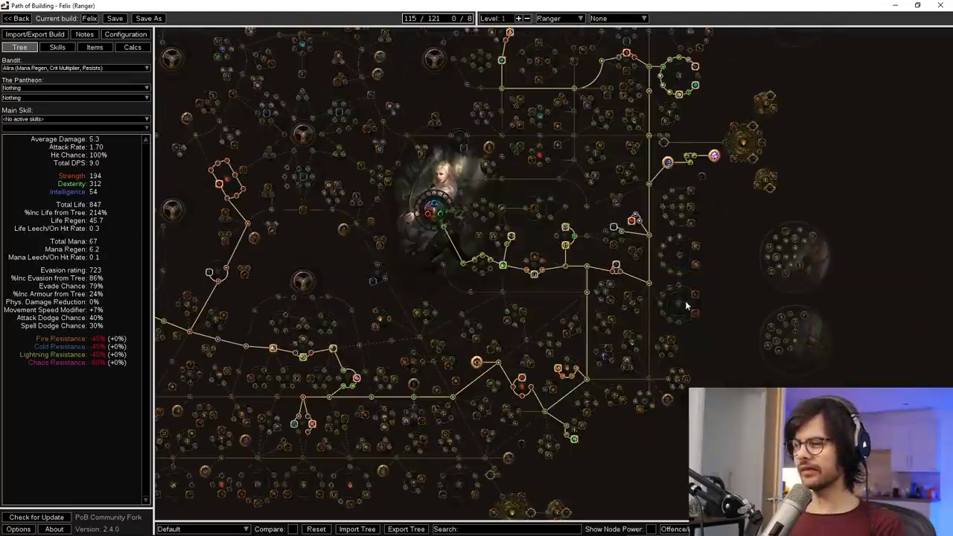
scroll(565, 227, up, 2)
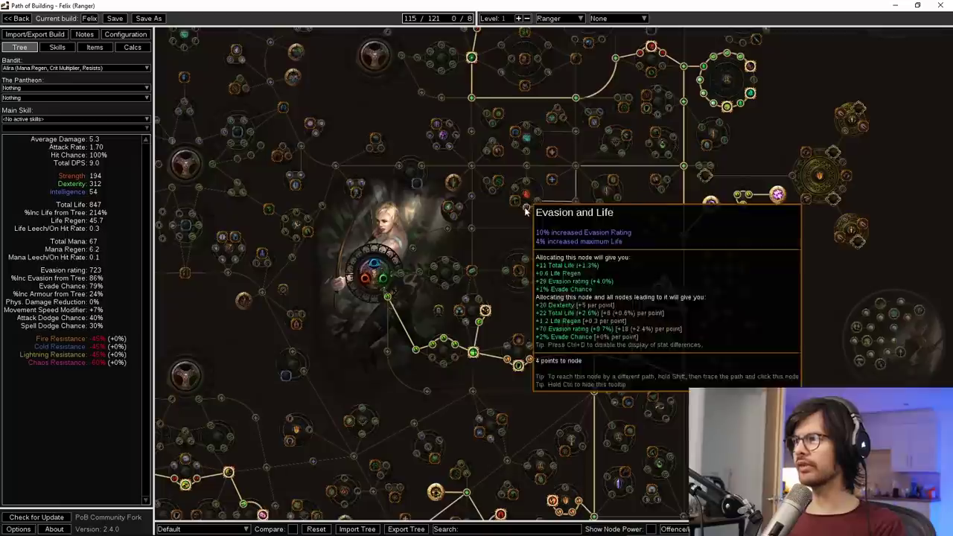
click(523, 184)
click(576, 132)
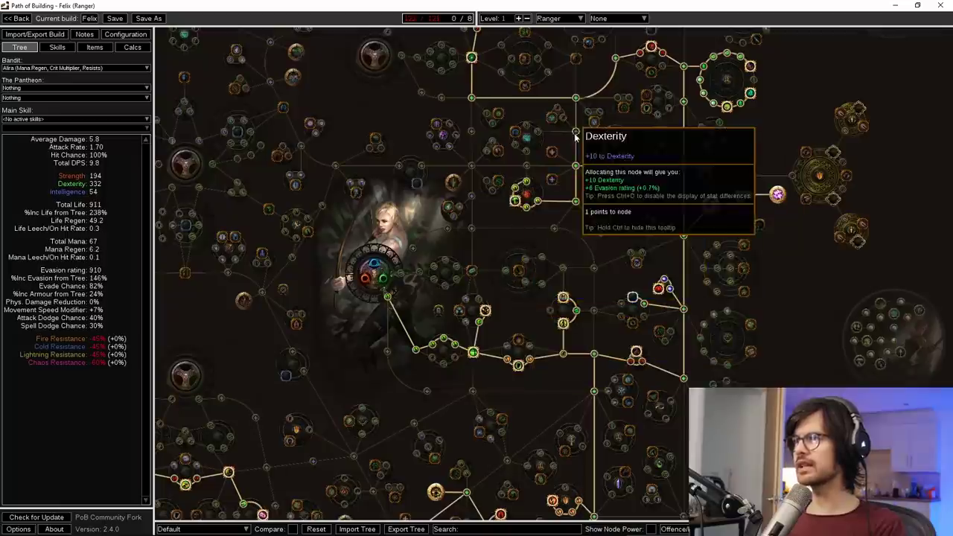
drag(757, 175, 721, 162)
scroll(717, 199, down, 1)
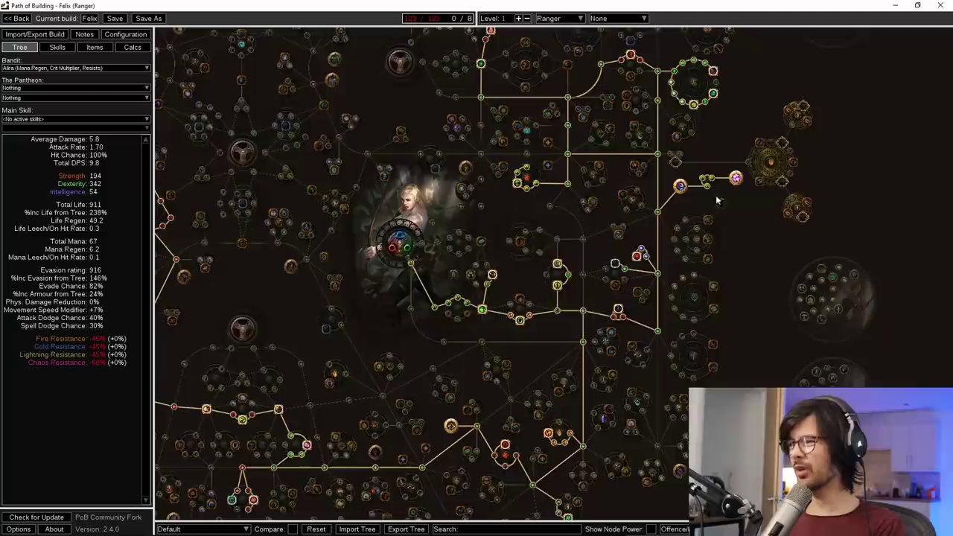
- Reroute the lower path through the diagonal Dexterity nodes below the Ranger start, and unallocate the old link with its projectile cluster
click(482, 342)
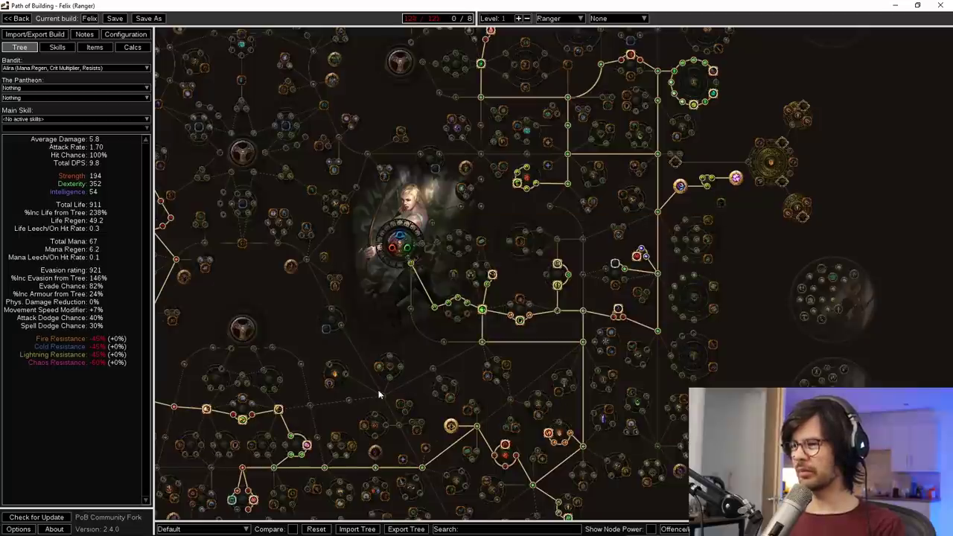
drag(374, 412, 355, 322)
click(493, 322)
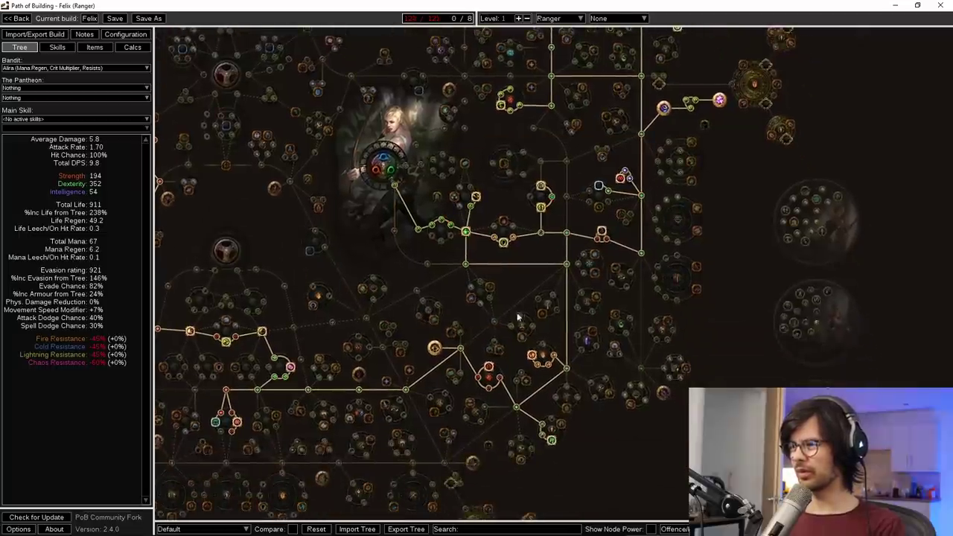
click(517, 406)
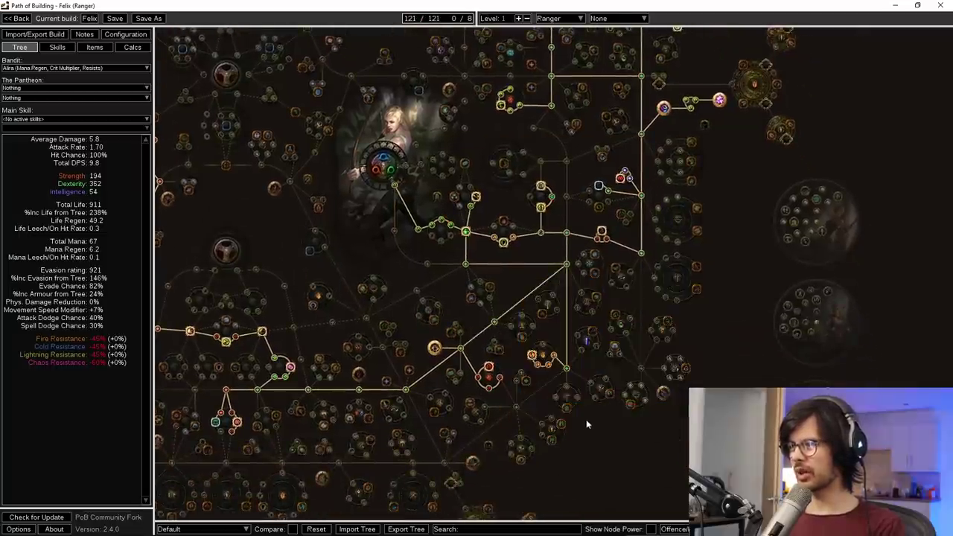
- Allocate the small life and armour cluster at the far western end of the path, plus the node following it
drag(625, 269, 592, 400)
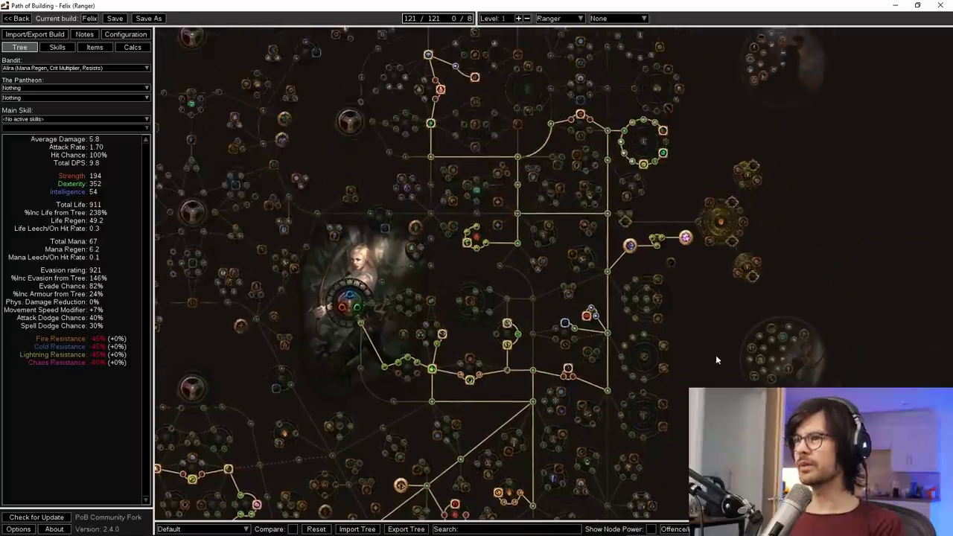
drag(302, 216, 540, 145)
click(358, 253)
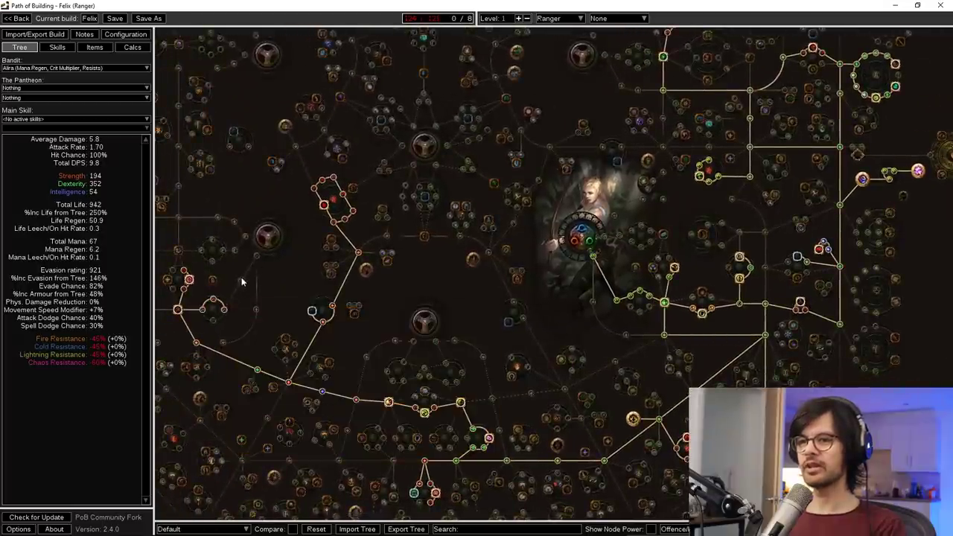
click(240, 282)
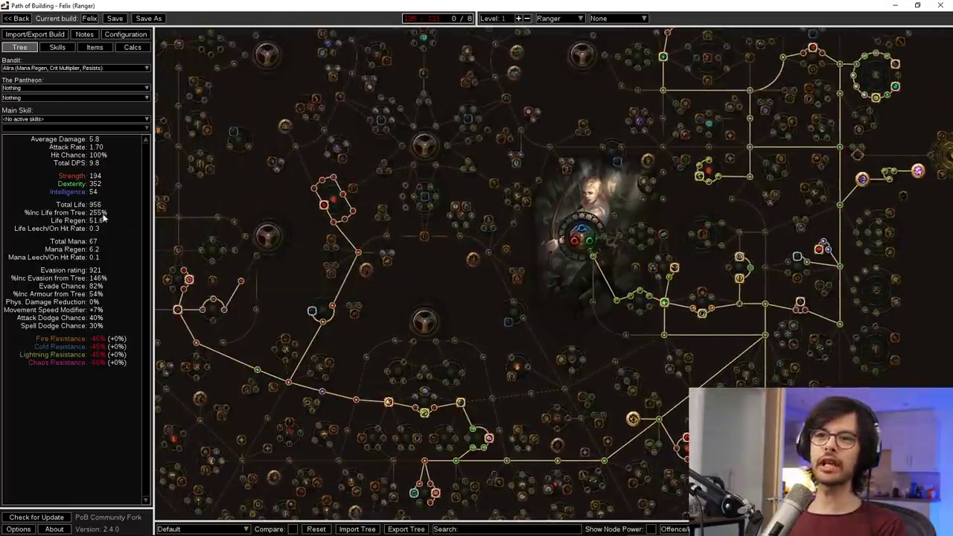
- Examine the remaining options on the tree, including Piercing Shots, the critical strike and ailment avoidance nodes, the item list and the ascendancies
scroll(580, 219, down, 2)
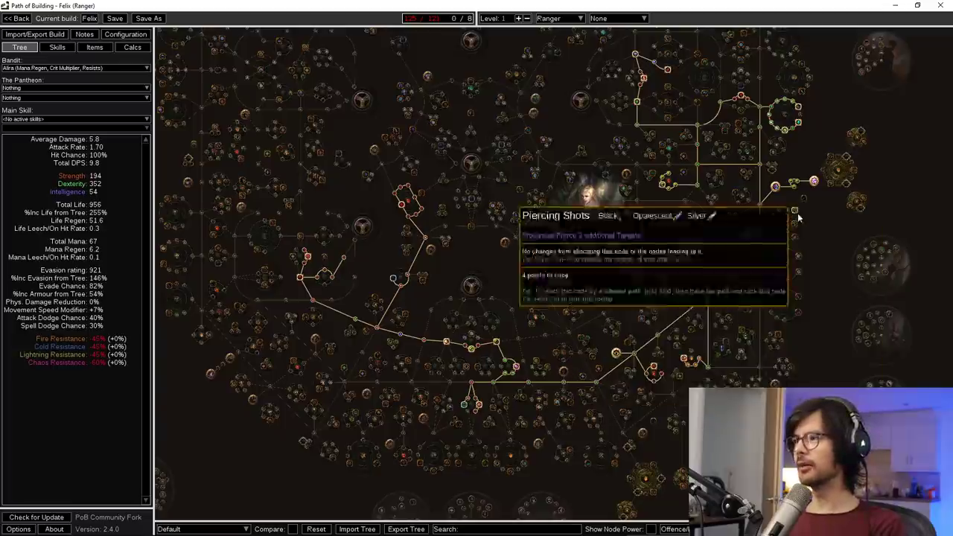
scroll(674, 301, up, 3)
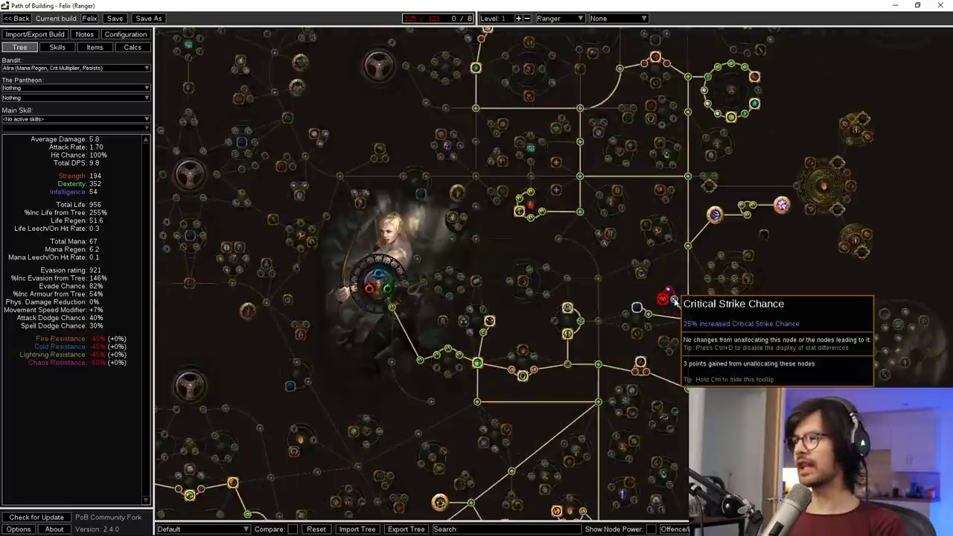
scroll(627, 235, down, 2)
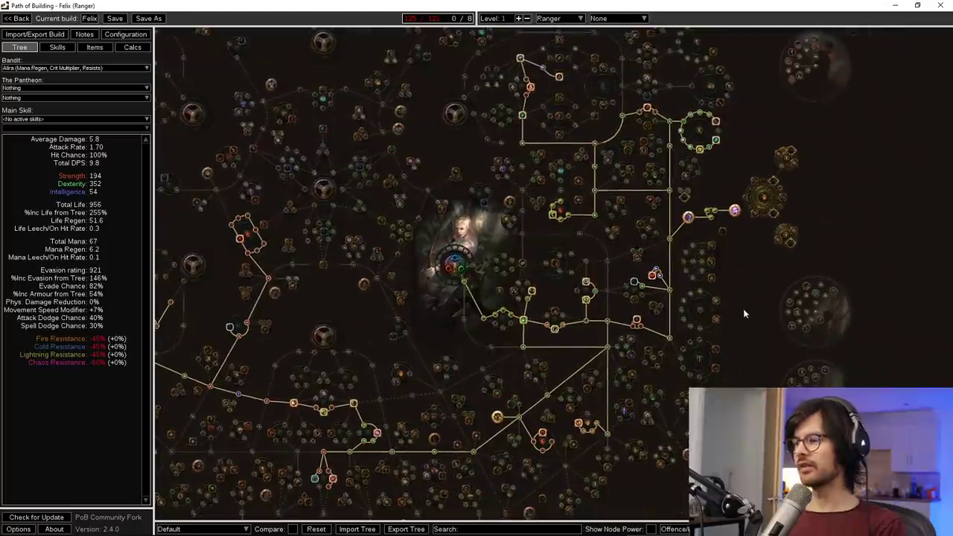
drag(743, 311, 774, 241)
scroll(625, 368, up, 2)
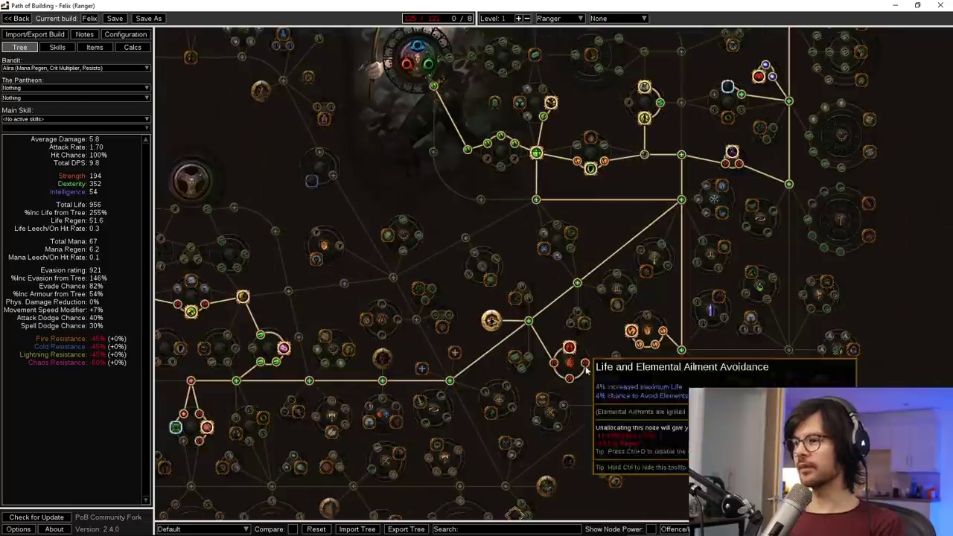
click(77, 49)
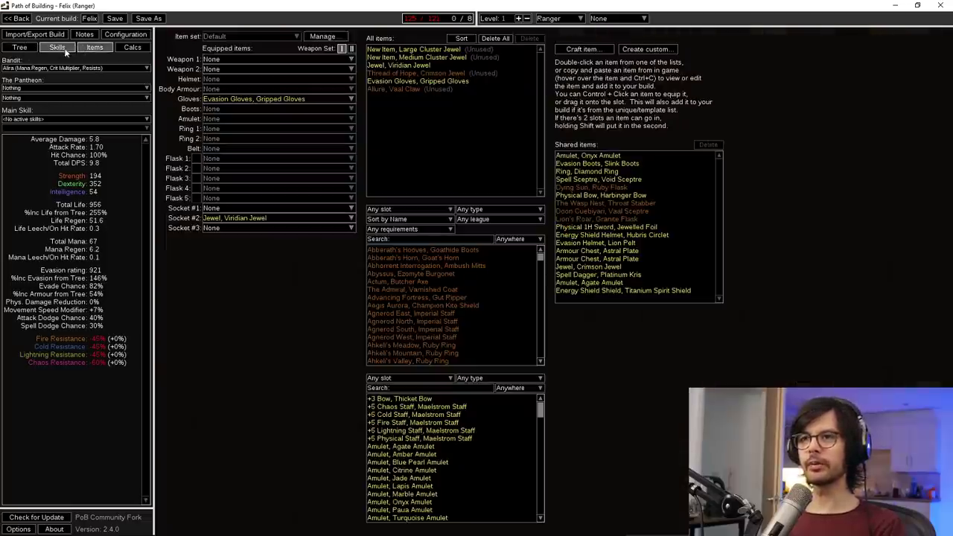
click(19, 47)
scroll(565, 372, up, 3)
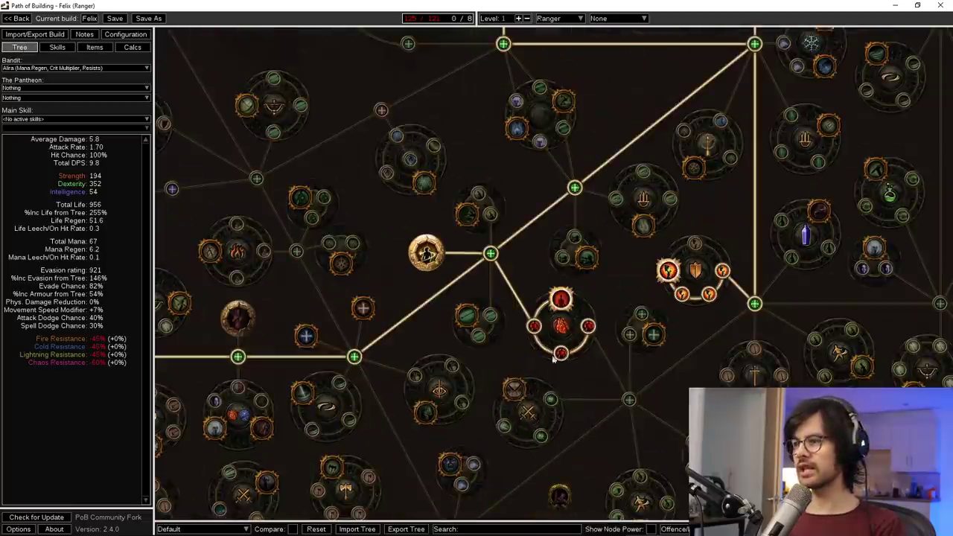
scroll(585, 255, down, 2)
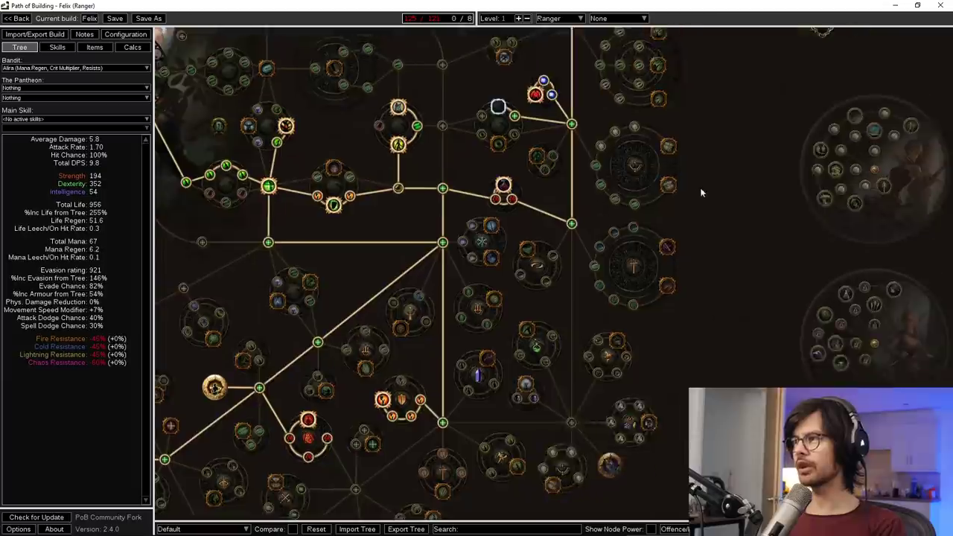
drag(701, 193, 598, 164)
drag(744, 306, 457, 132)
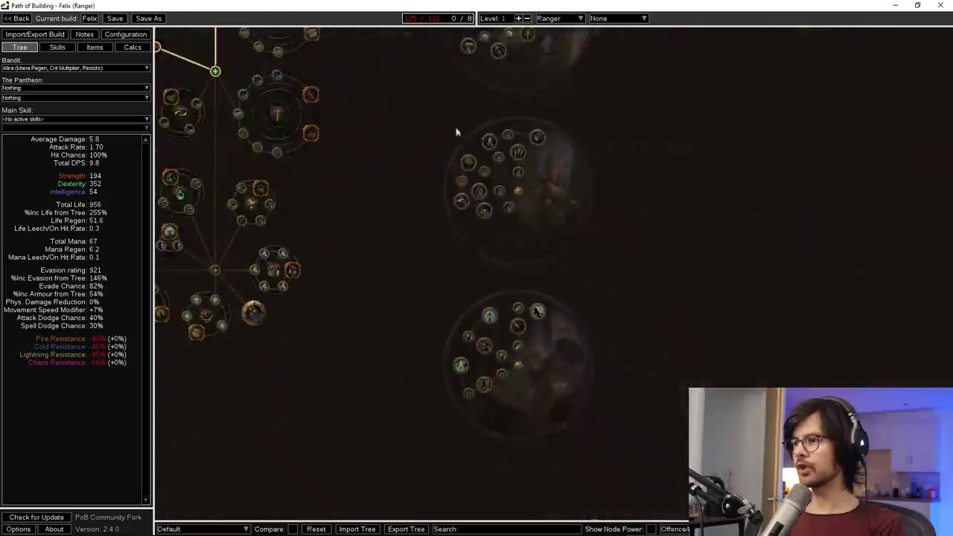
mouse_move(495, 317)
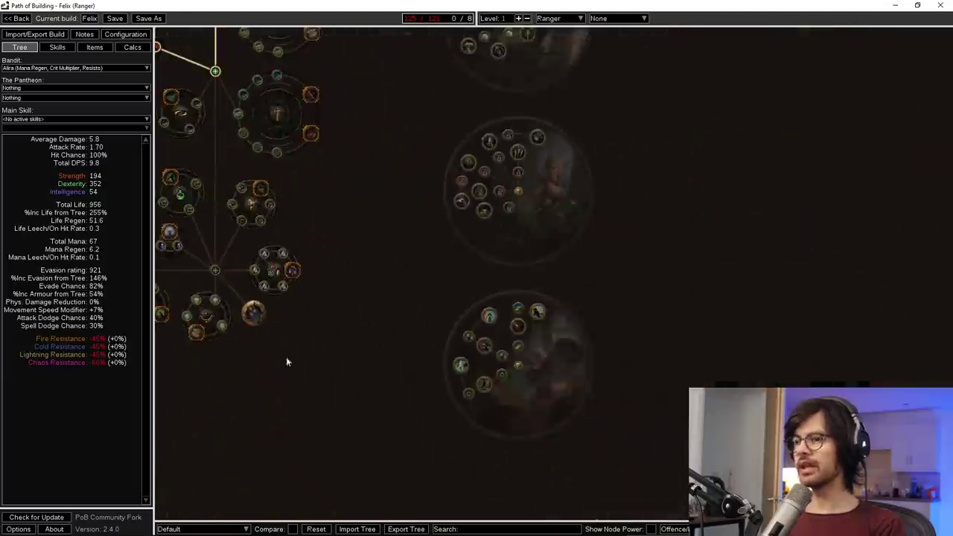
- Allocate Elemental Focus and the node leading to it in the elemental cluster at the northern end of the path
scroll(357, 340, down, 2)
scroll(480, 311, down, 1)
scroll(480, 311, down, 4)
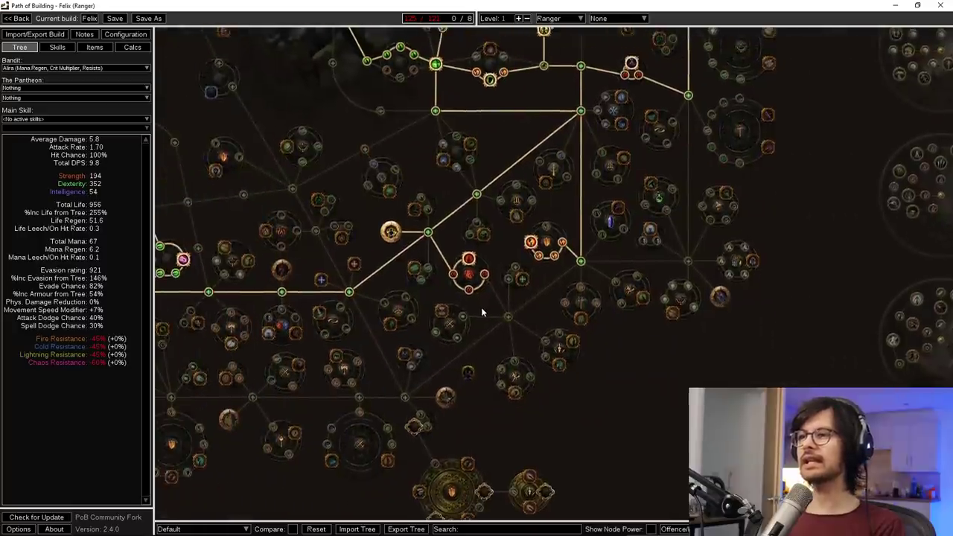
scroll(524, 224, up, 3)
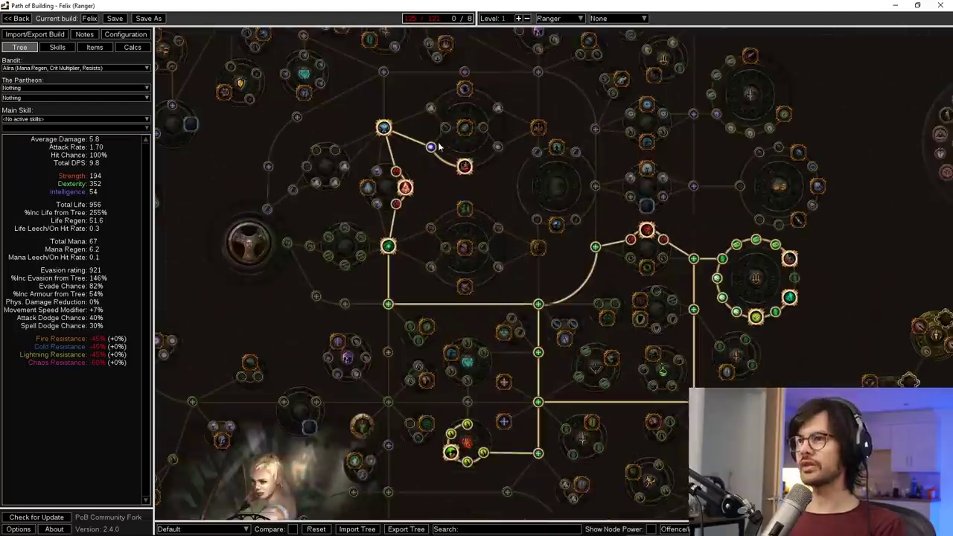
mouse_move(460, 90)
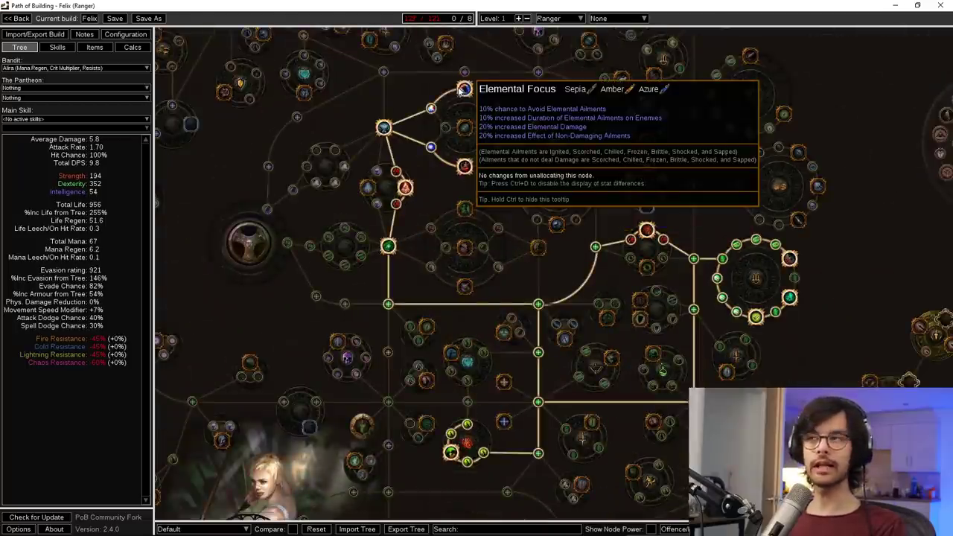
- Review the passive tree layout alongside the Spectral Throw and Nightblade gem setup and the item list
scroll(463, 89, down, 3)
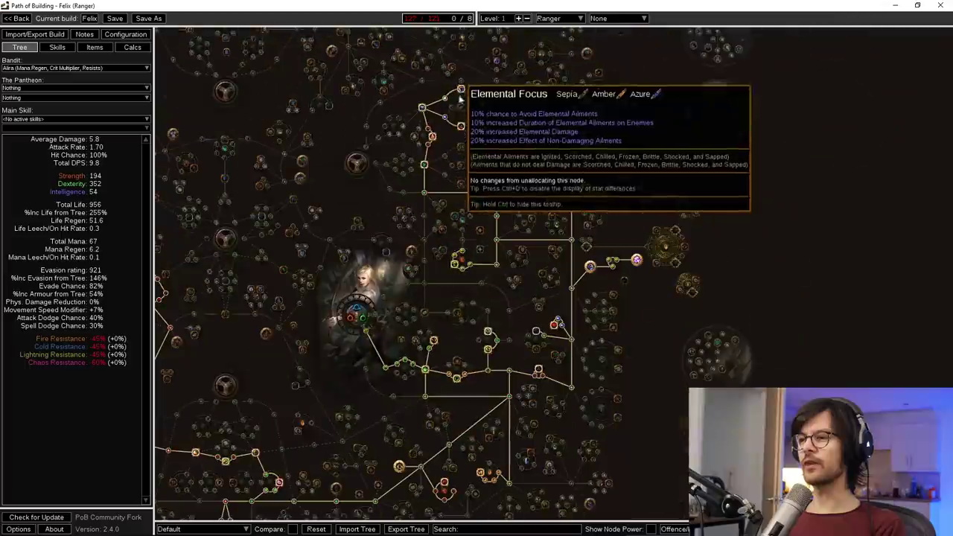
drag(388, 244, 432, 55)
click(57, 47)
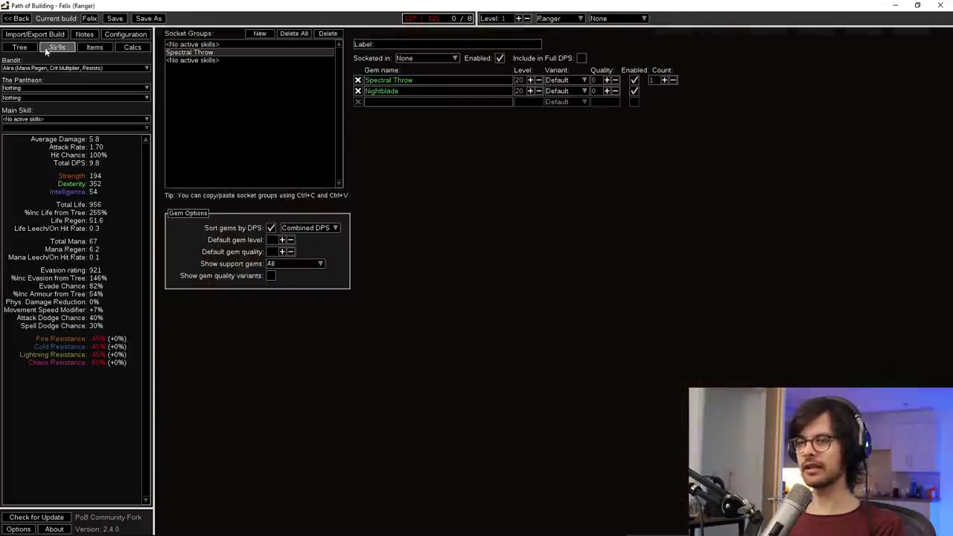
click(30, 49)
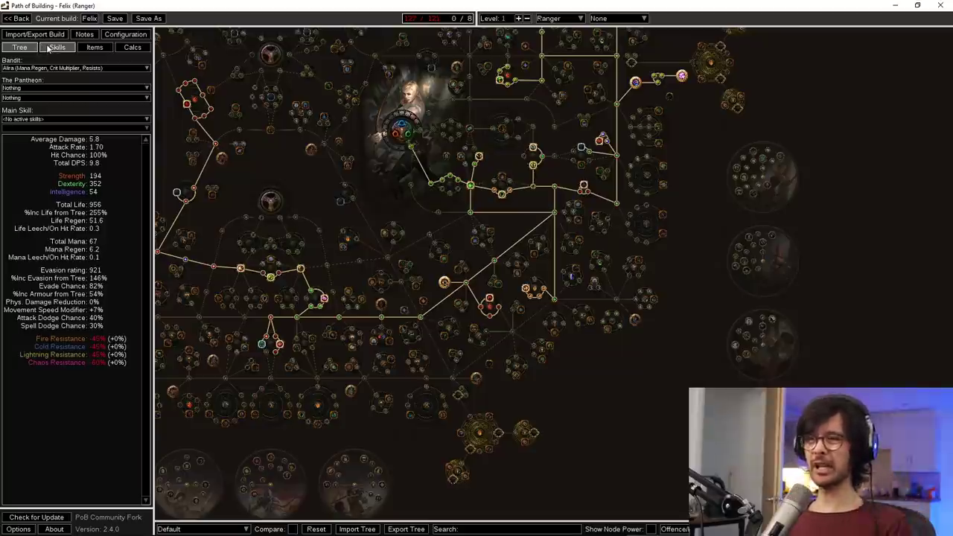
click(54, 48)
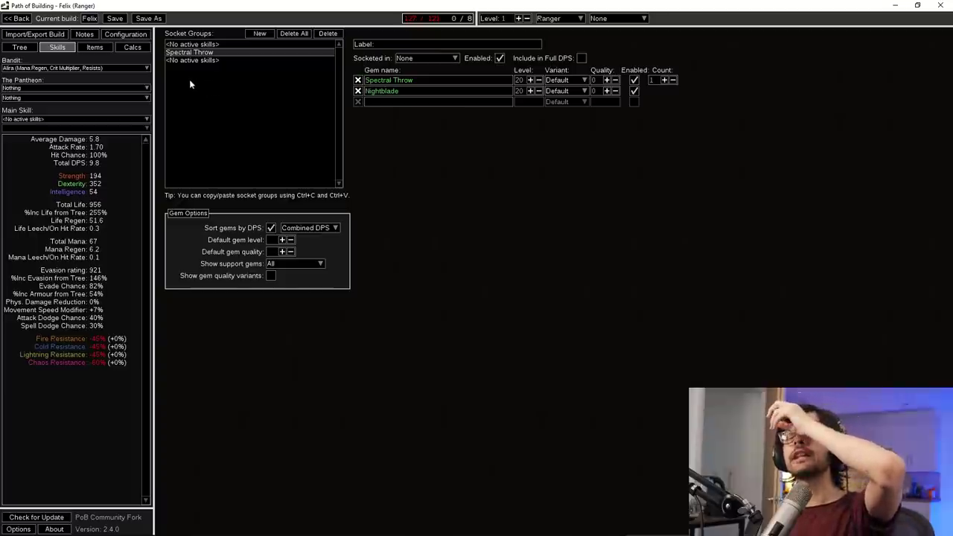
click(19, 47)
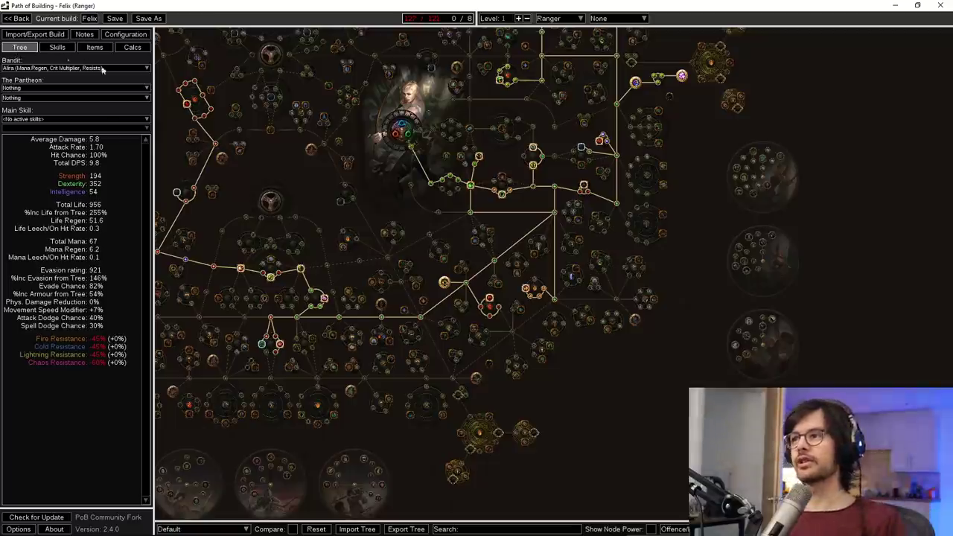
scroll(603, 283, up, 3)
scroll(744, 297, down, 3)
scroll(845, 346, up, 2)
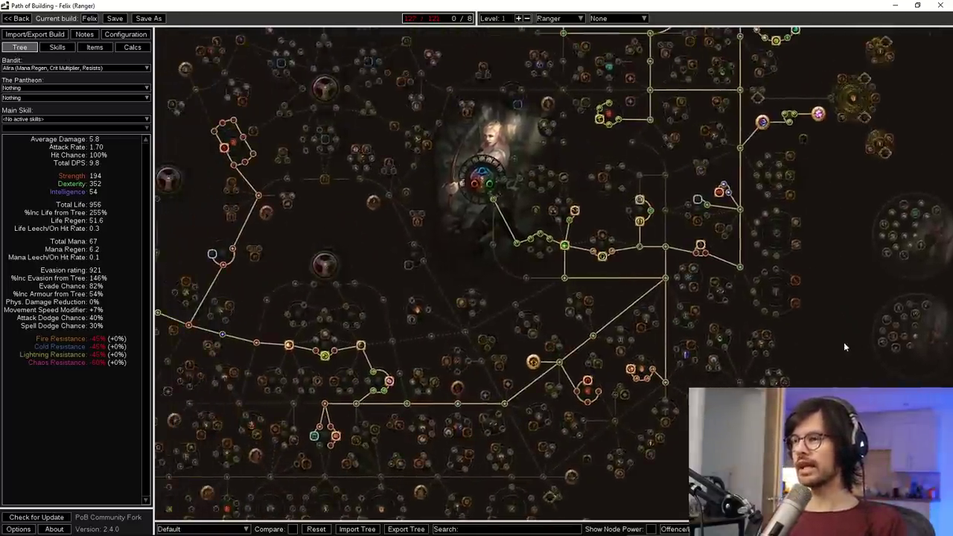
scroll(844, 342, down, 1)
drag(843, 328, 734, 330)
scroll(733, 330, down, 1)
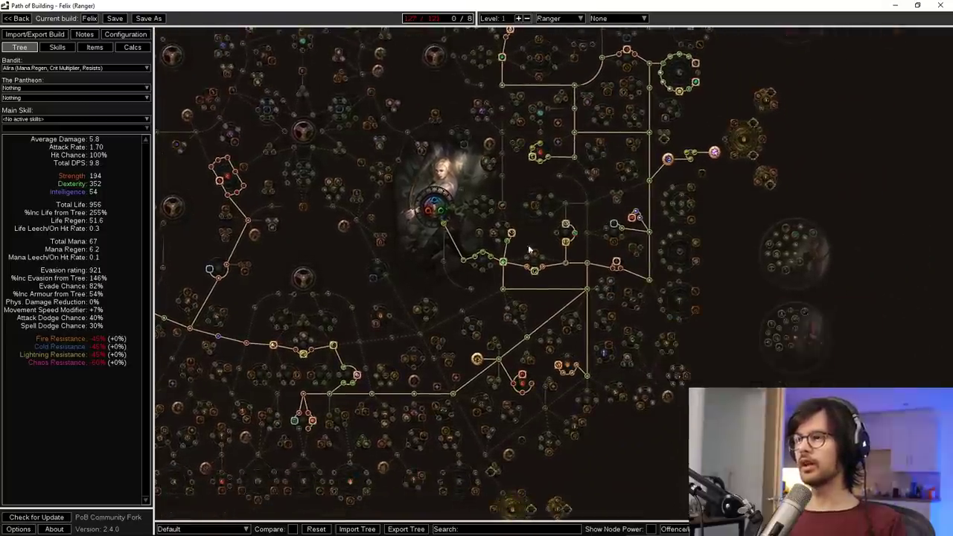
click(57, 47)
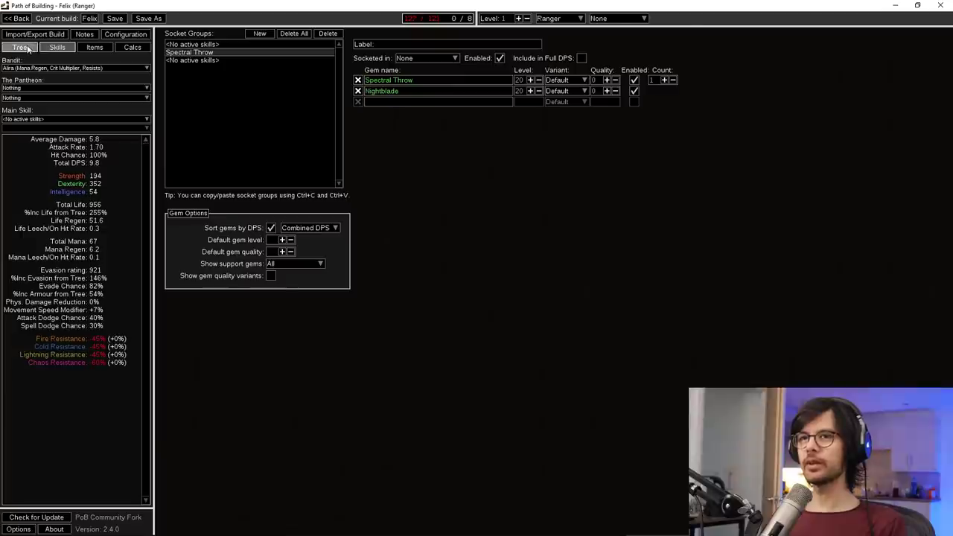
click(24, 47)
click(57, 47)
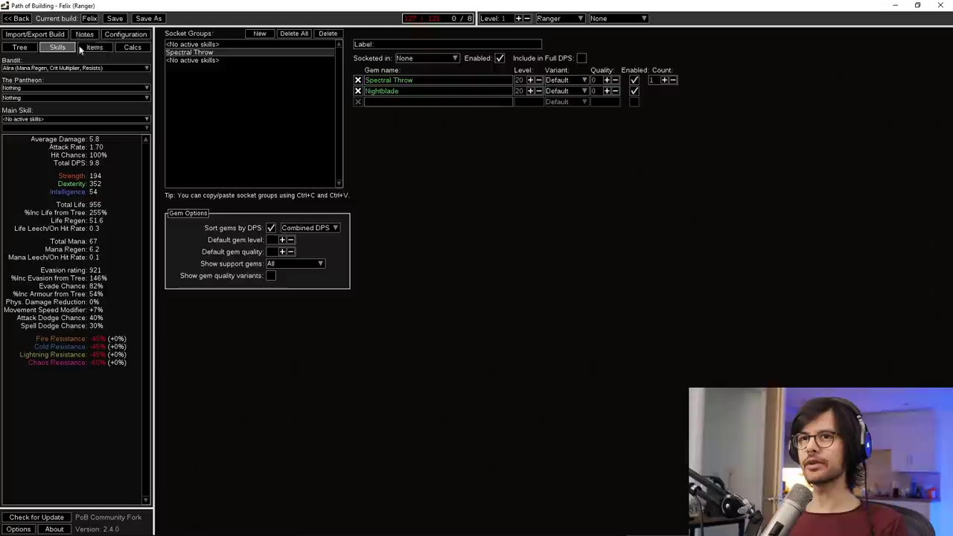
click(90, 47)
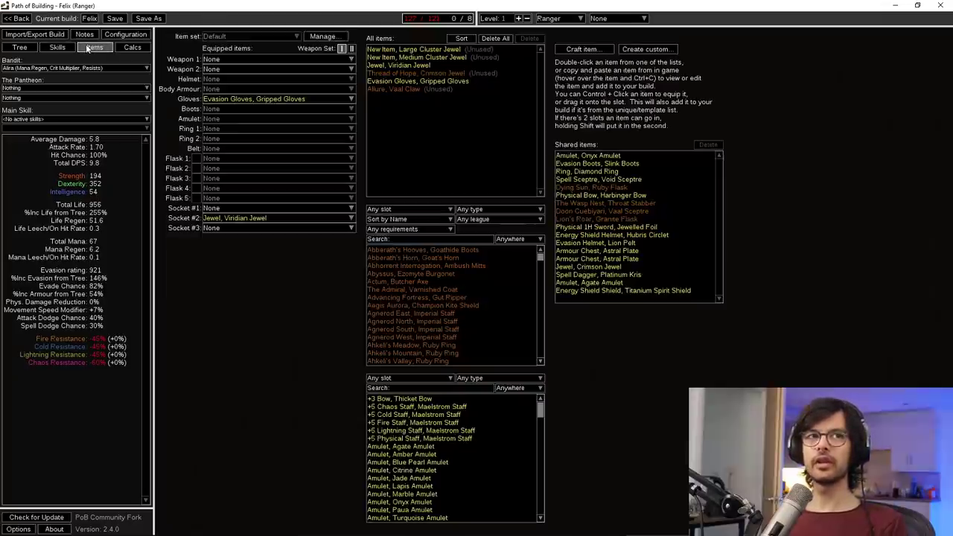
click(57, 46)
click(21, 48)
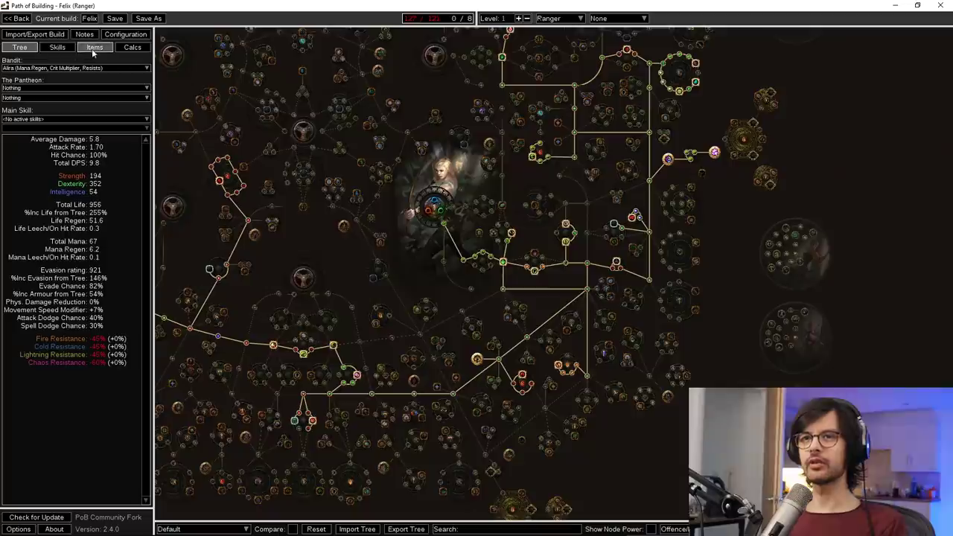
click(57, 47)
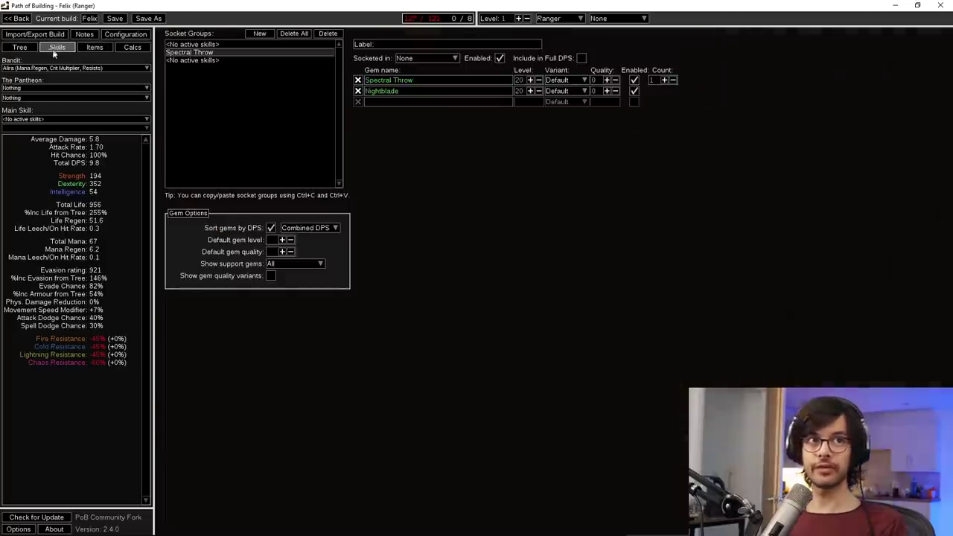
click(18, 48)
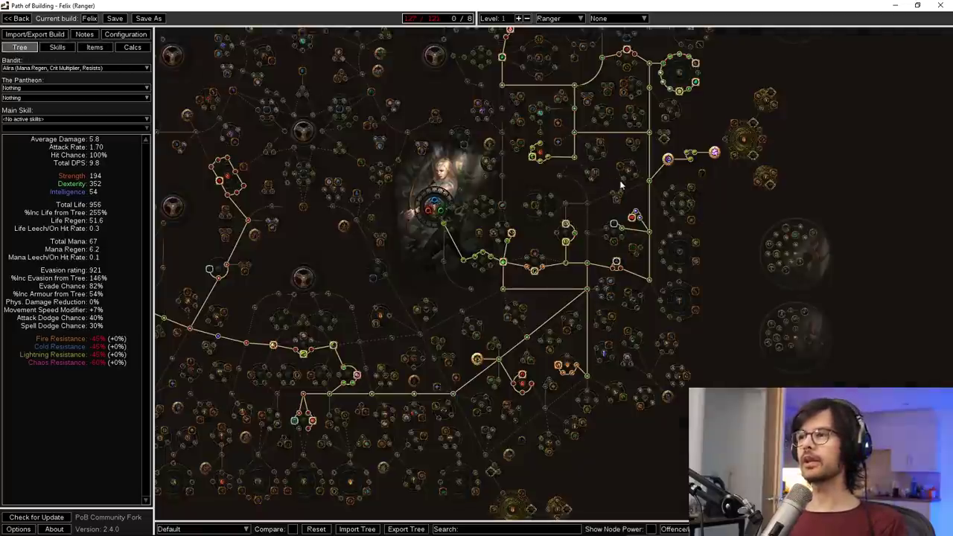
- Unallocate the life and evasion cluster northeast of the Ranger start, along with the Dexterity nodes connecting it to the eastern path
scroll(744, 227, up, 2)
scroll(780, 217, down, 4)
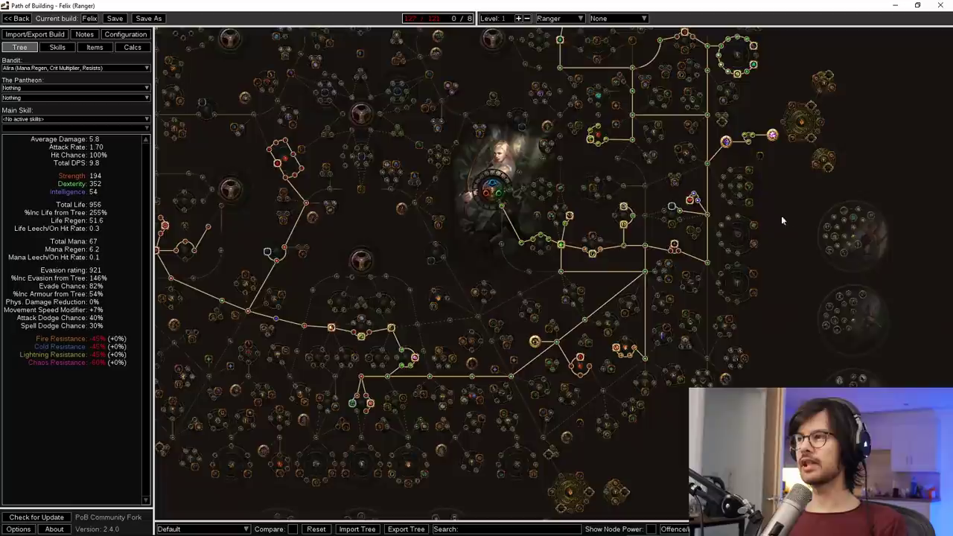
scroll(787, 280, up, 3)
drag(787, 280, 746, 336)
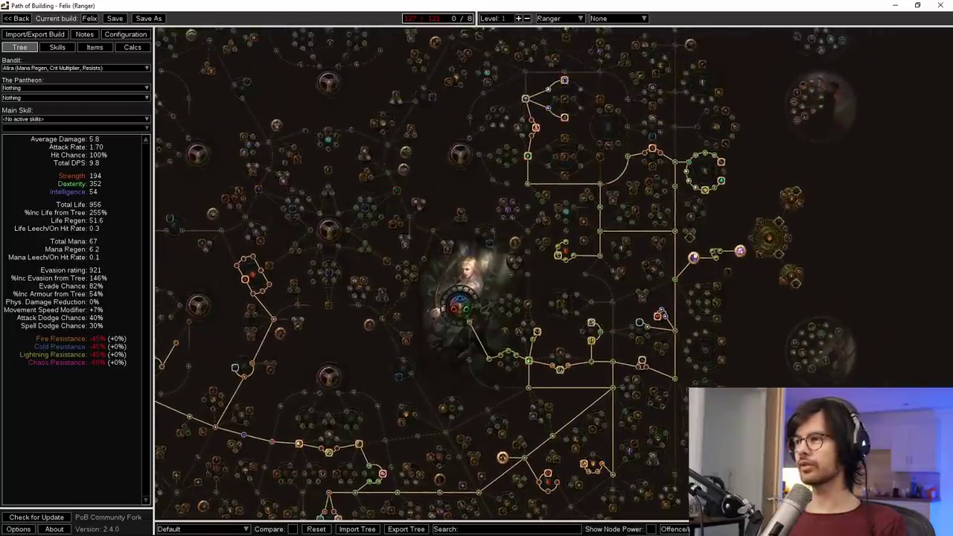
click(605, 231)
scroll(738, 350, up, 3)
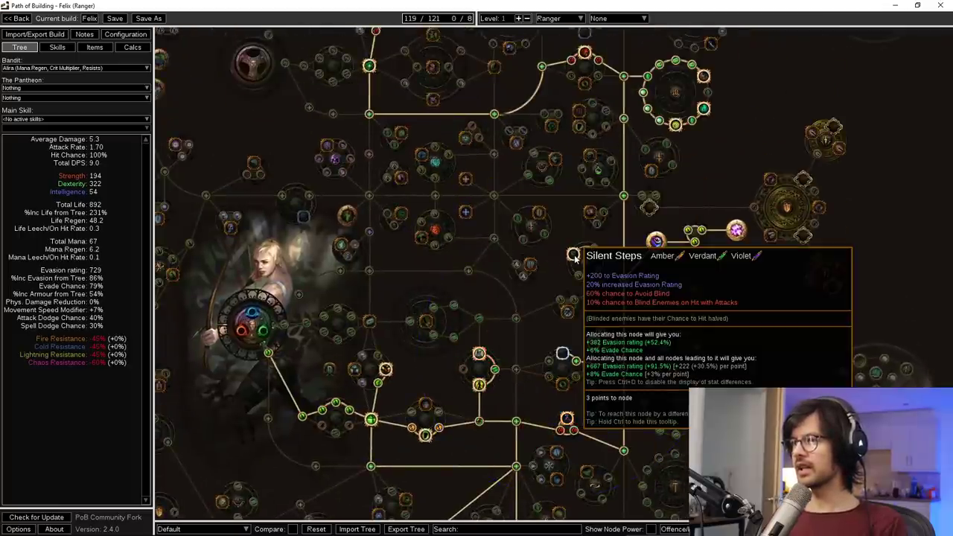
drag(636, 351, 579, 248)
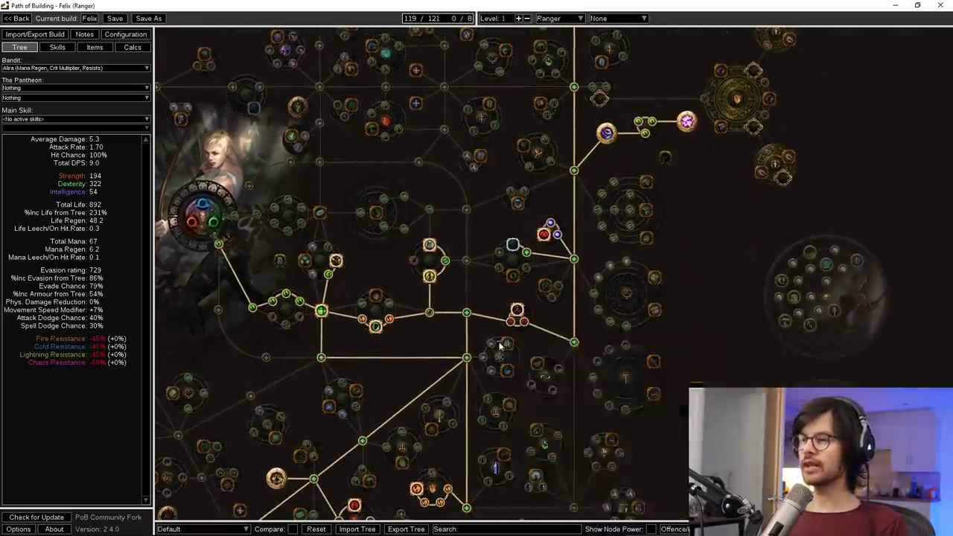
- Connect the northern elemental branch to the eastern path through the upper ring, dropping Elemental Focus and the old lower Dexterity link
scroll(532, 341, down, 3)
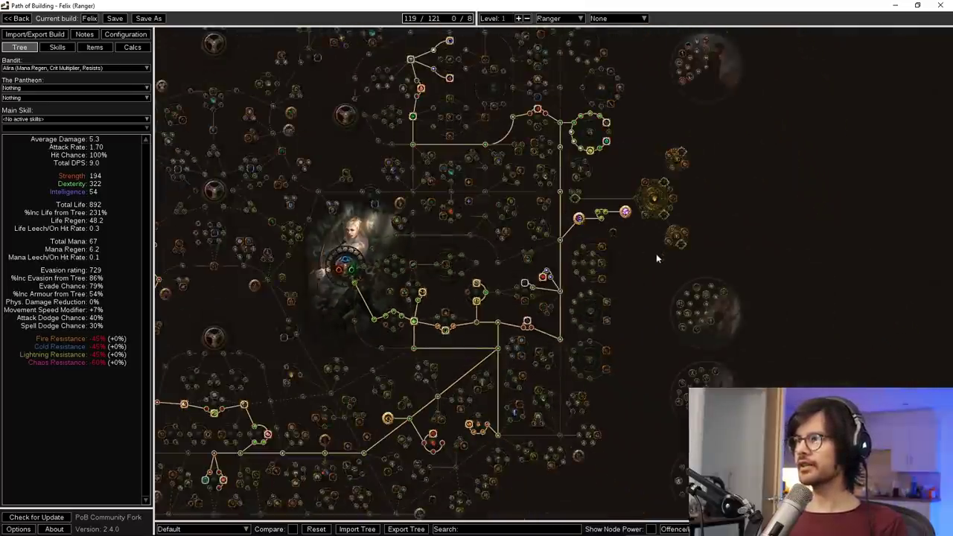
scroll(517, 123, up, 3)
drag(517, 122, 523, 155)
click(512, 149)
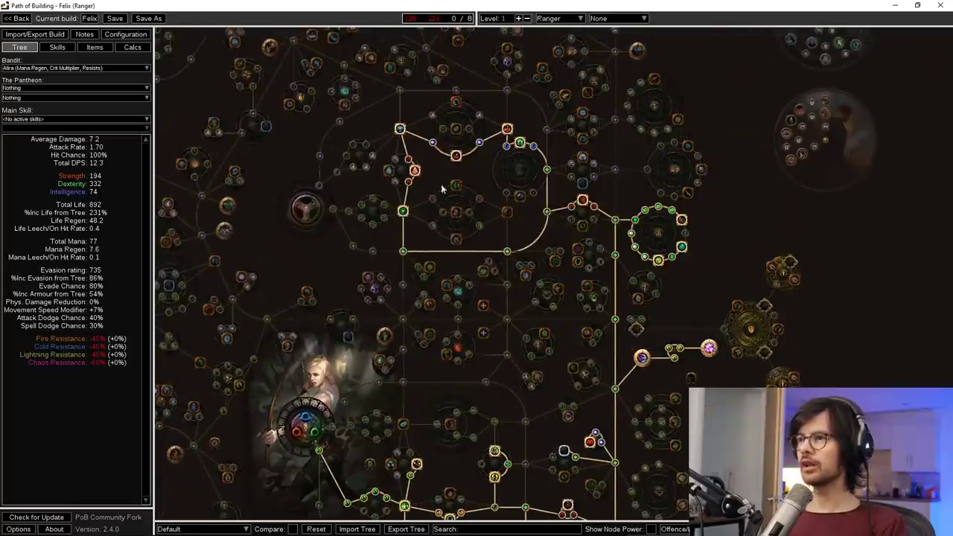
click(405, 254)
scroll(524, 160, down, 2)
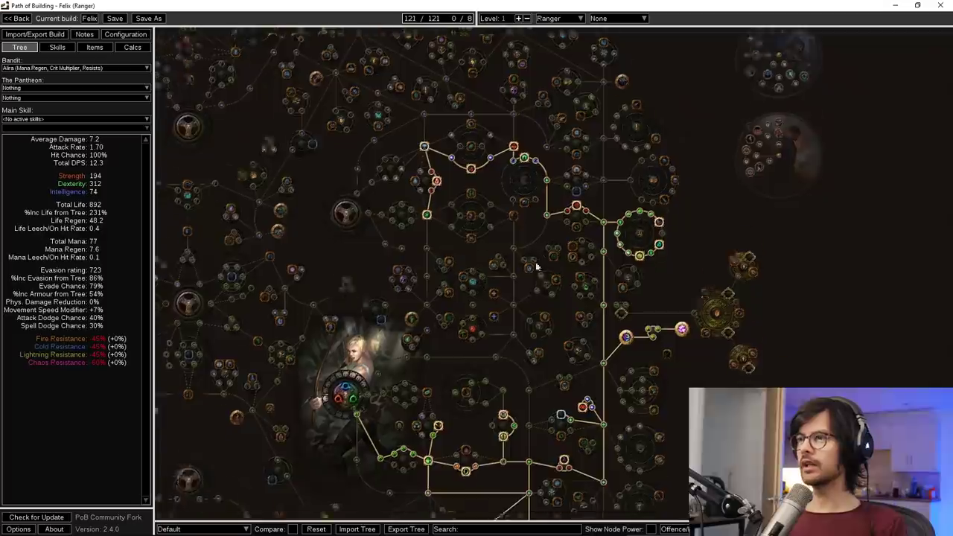
- Allocate the life, evasion and resistance nodes inside the northern ring, and unallocate the Life and Armour cluster at the far western end
scroll(524, 160, down, 1)
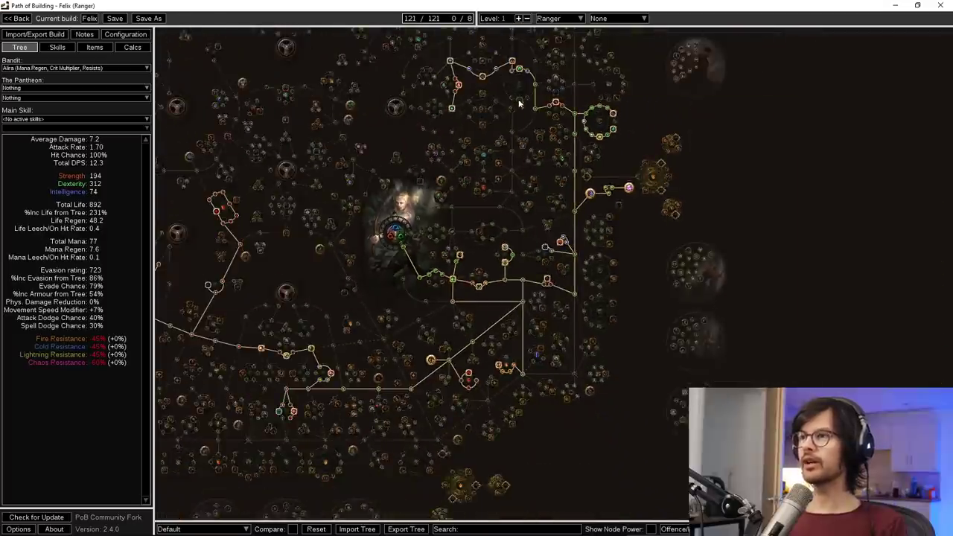
click(552, 294)
drag(638, 330, 711, 293)
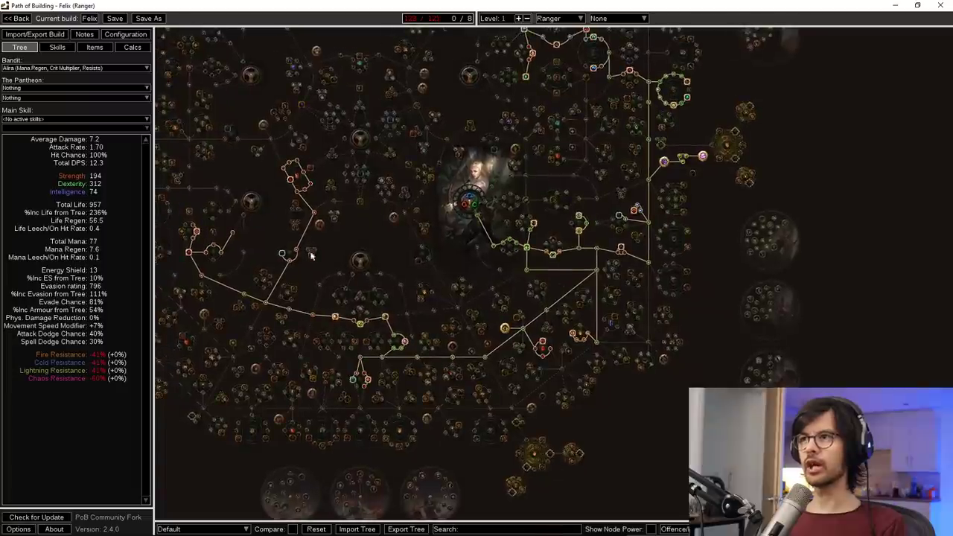
click(221, 254)
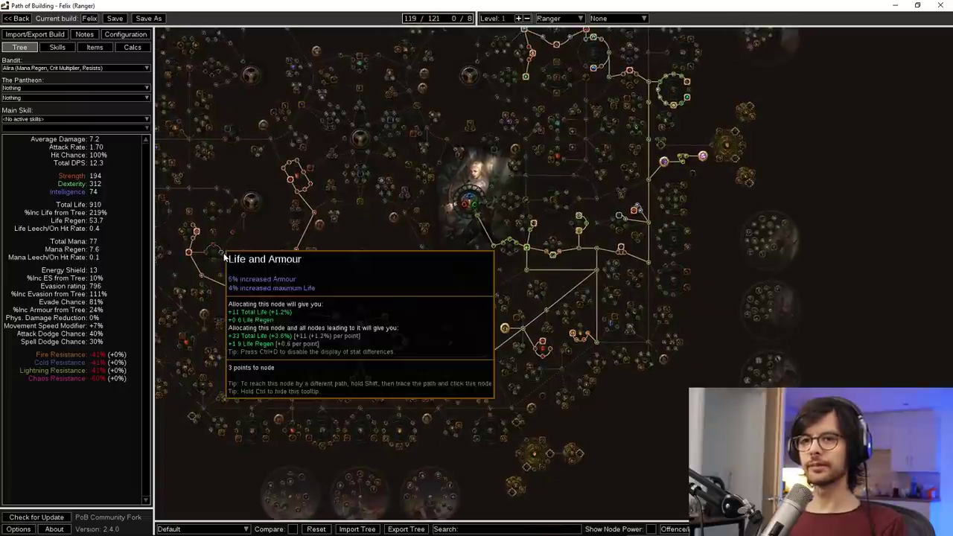
drag(380, 236, 322, 241)
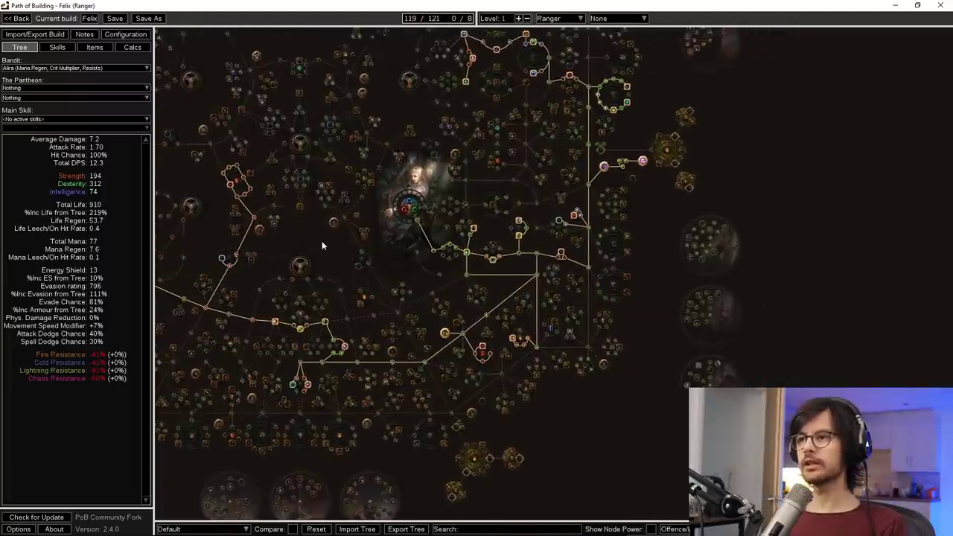
scroll(321, 238, down, 1)
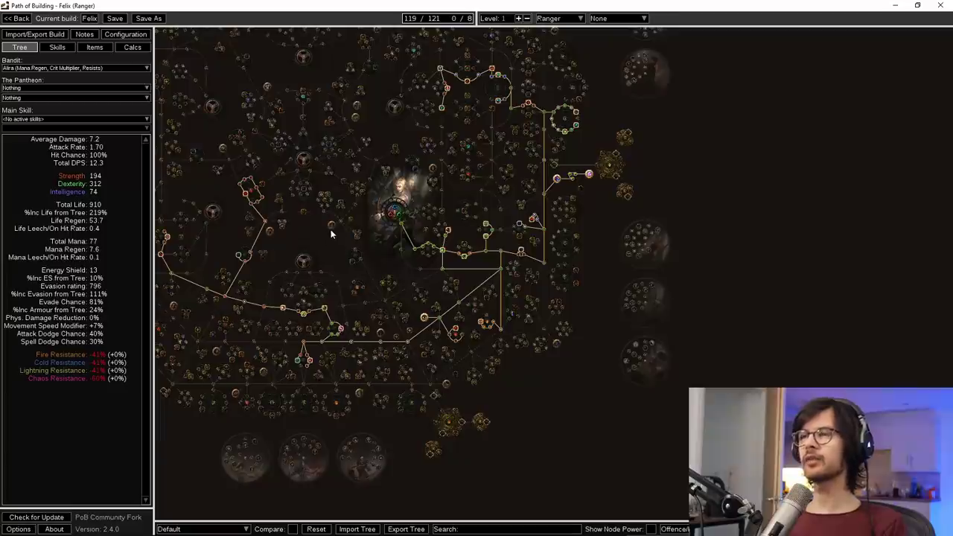
- Examine the Nightblade support gem's details, the equipped items and the overall route of the revised passive tree
click(57, 47)
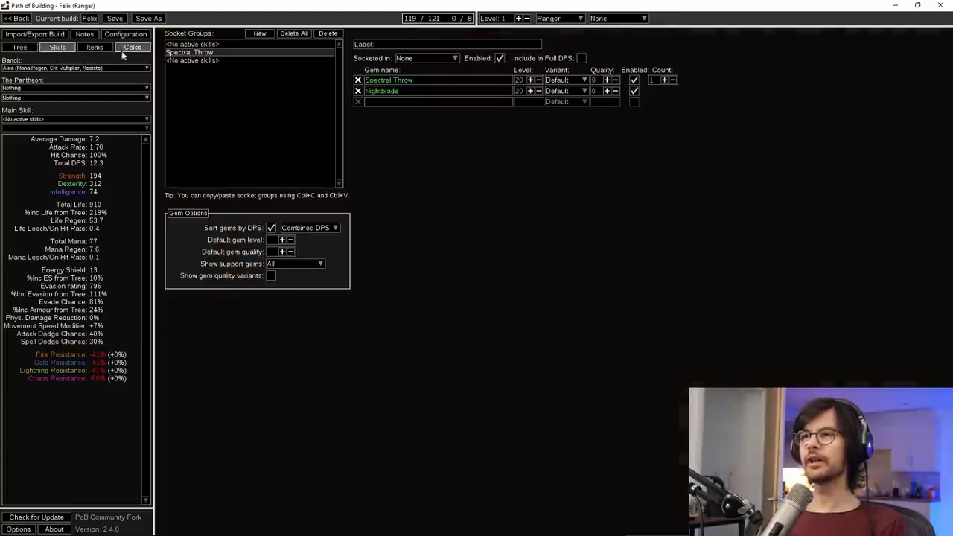
mouse_move(396, 96)
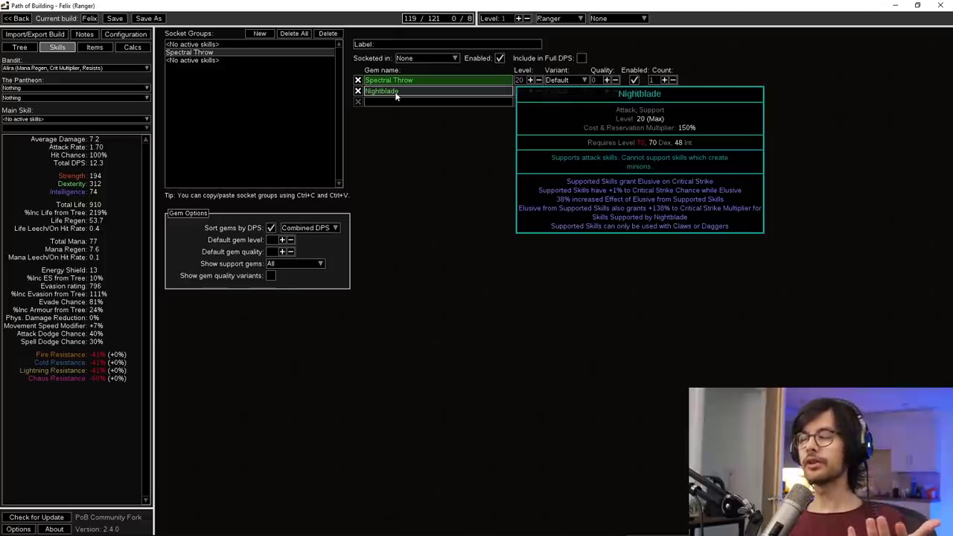
click(86, 47)
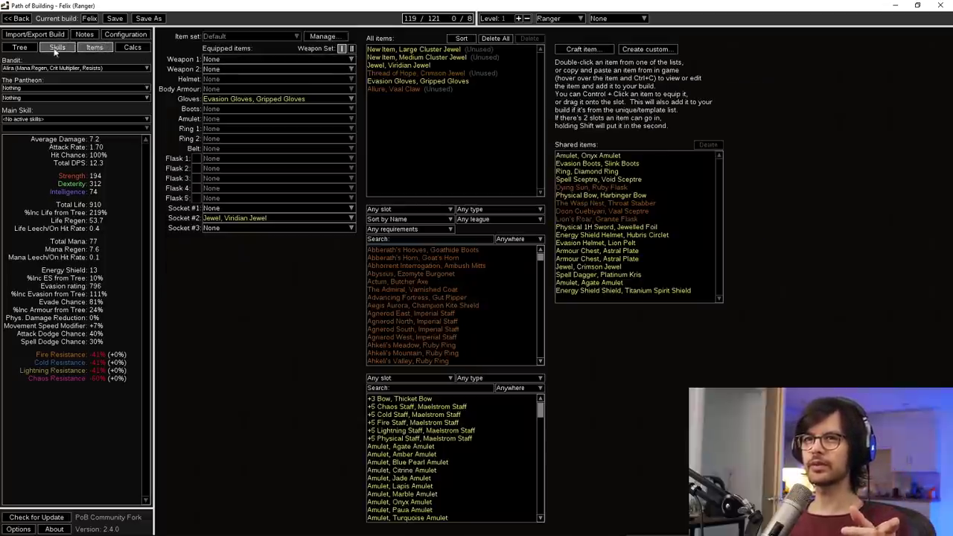
click(19, 47)
click(57, 46)
click(26, 49)
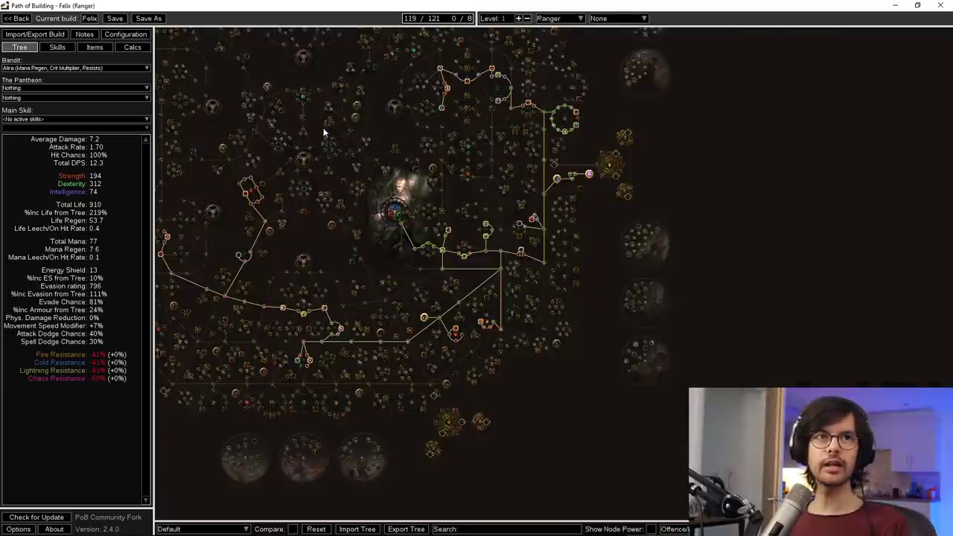
mouse_move(329, 126)
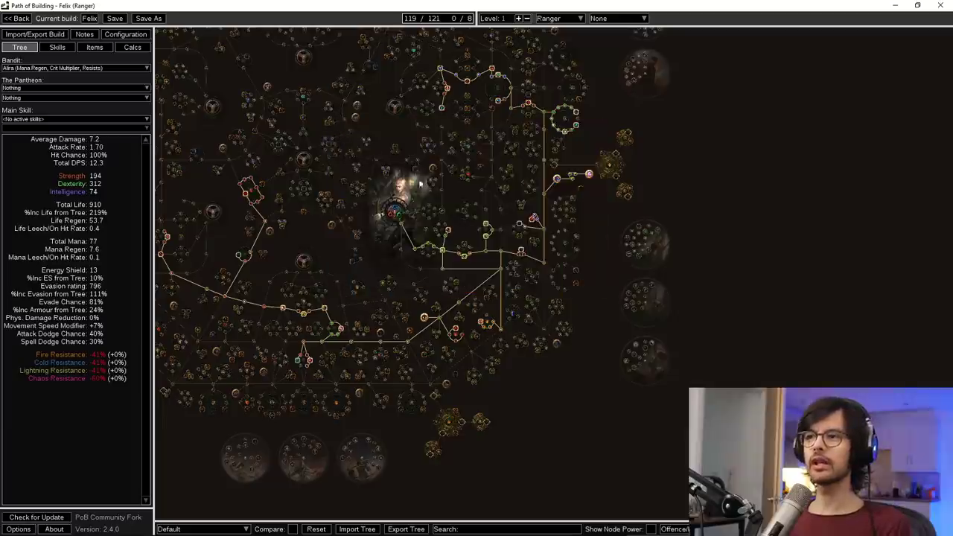
click(97, 51)
click(57, 47)
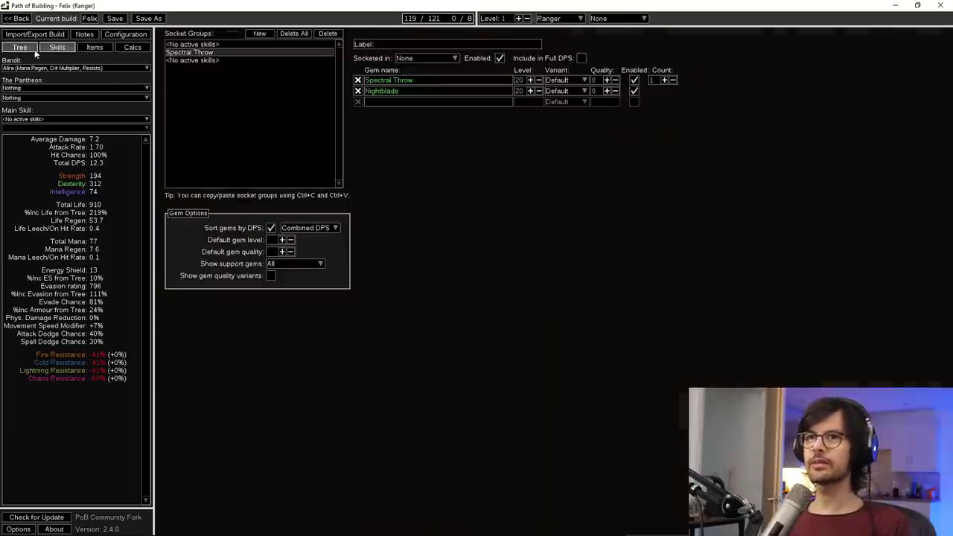
click(19, 47)
scroll(571, 266, up, 2)
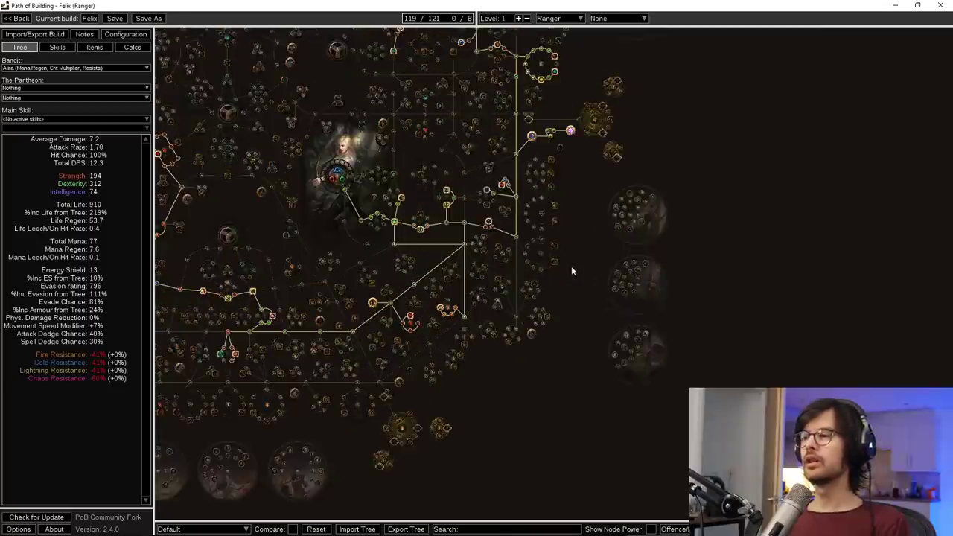
scroll(649, 298, down, 2)
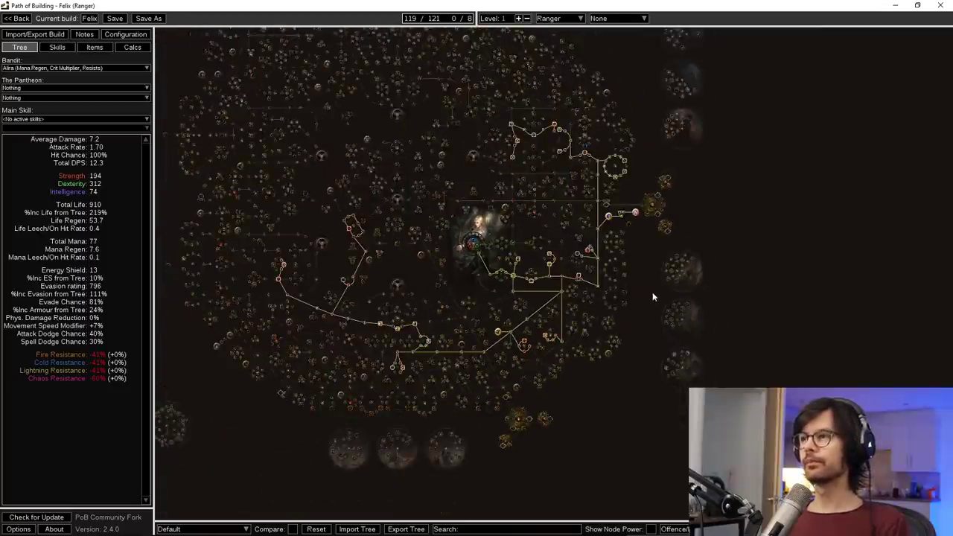
click(57, 47)
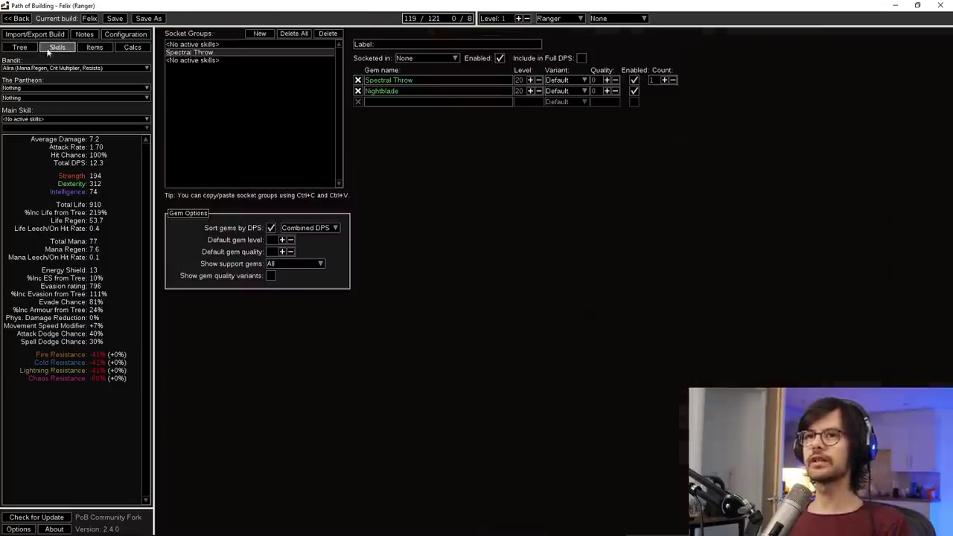
click(19, 47)
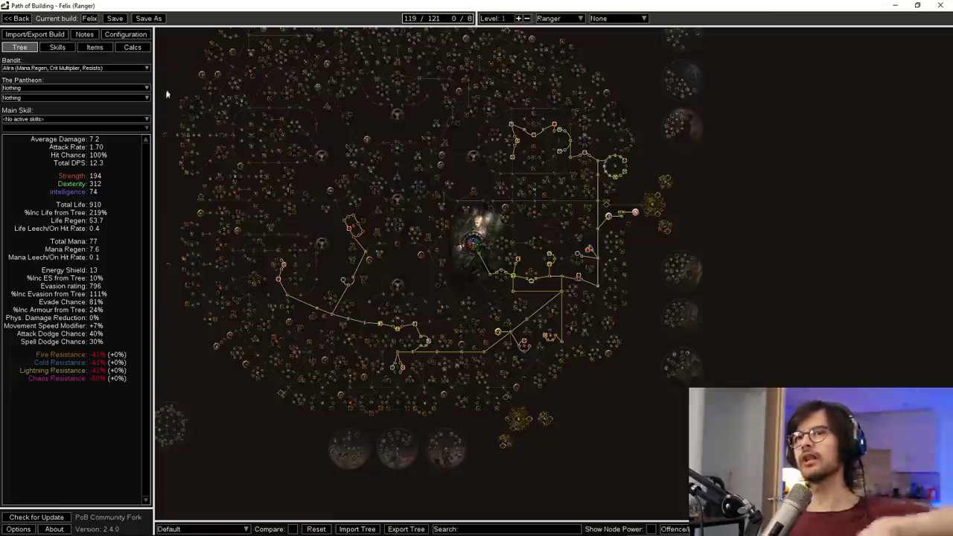
- Review the Spectral Throw socket group, and inspect the Rapid Assault ascendancy node on the passive tree
click(58, 49)
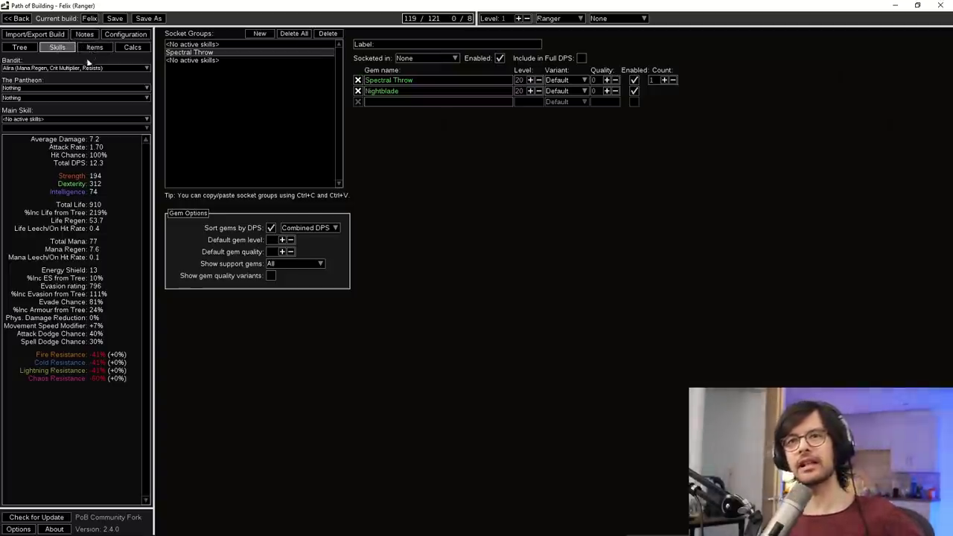
click(16, 47)
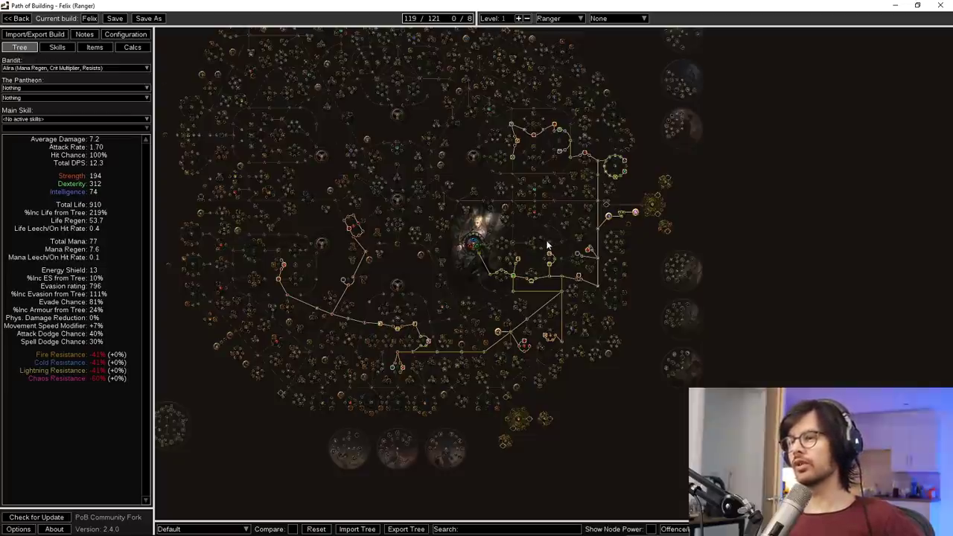
scroll(640, 283, up, 3)
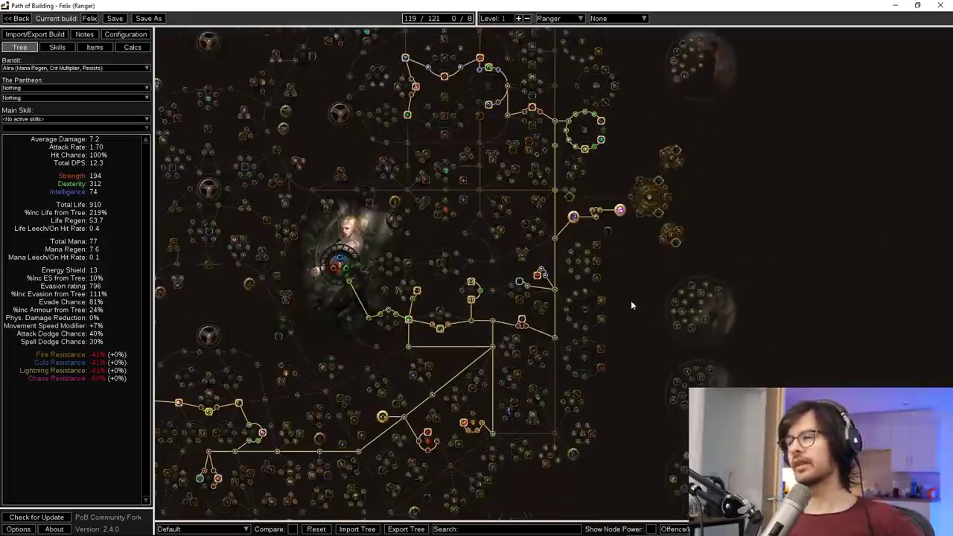
scroll(633, 294, up, 2)
scroll(647, 313, up, 1)
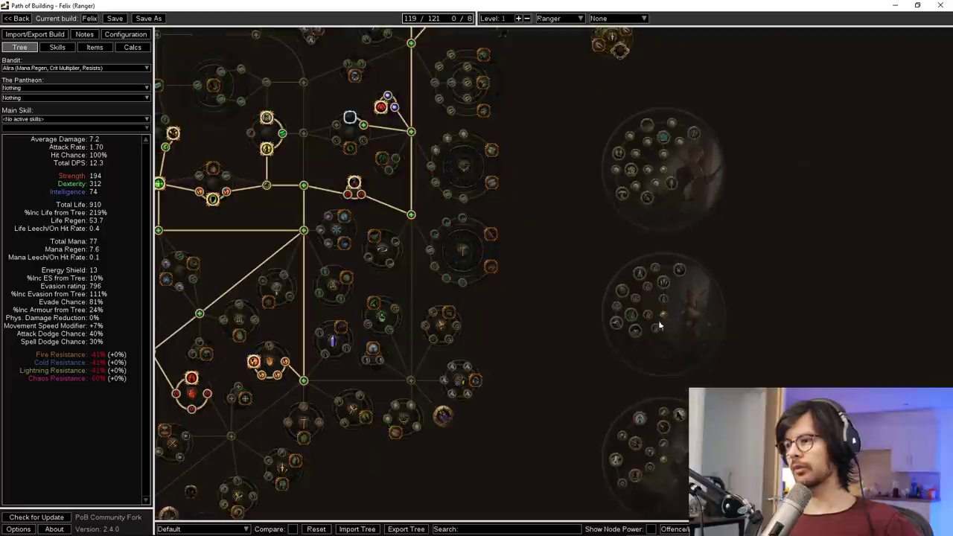
drag(658, 325, 670, 170)
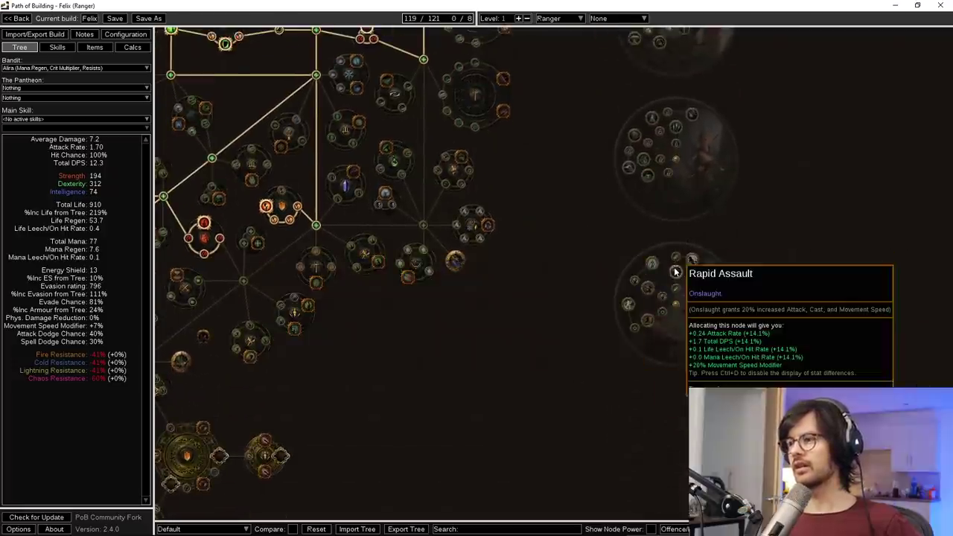
scroll(588, 277, down, 3)
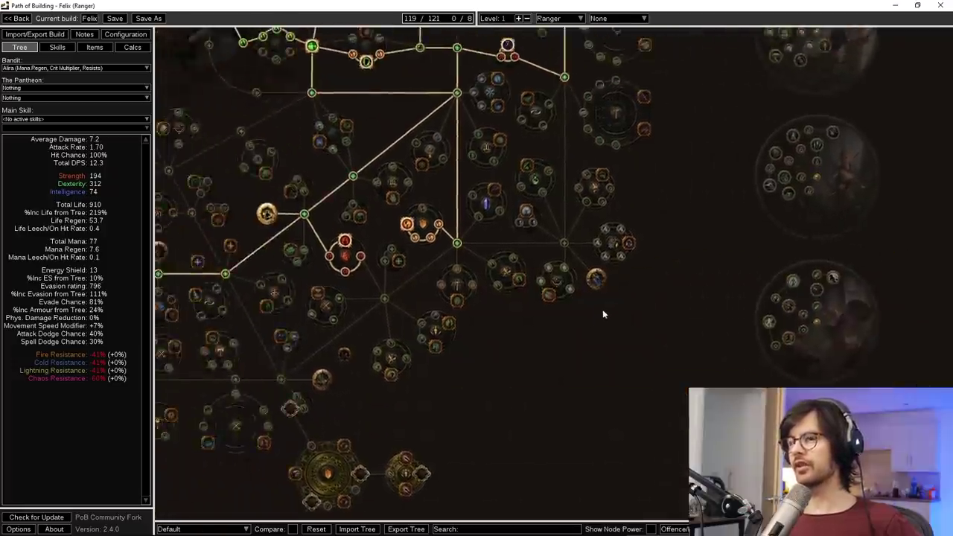
drag(670, 230, 665, 318)
scroll(670, 298, down, 2)
drag(676, 283, 680, 318)
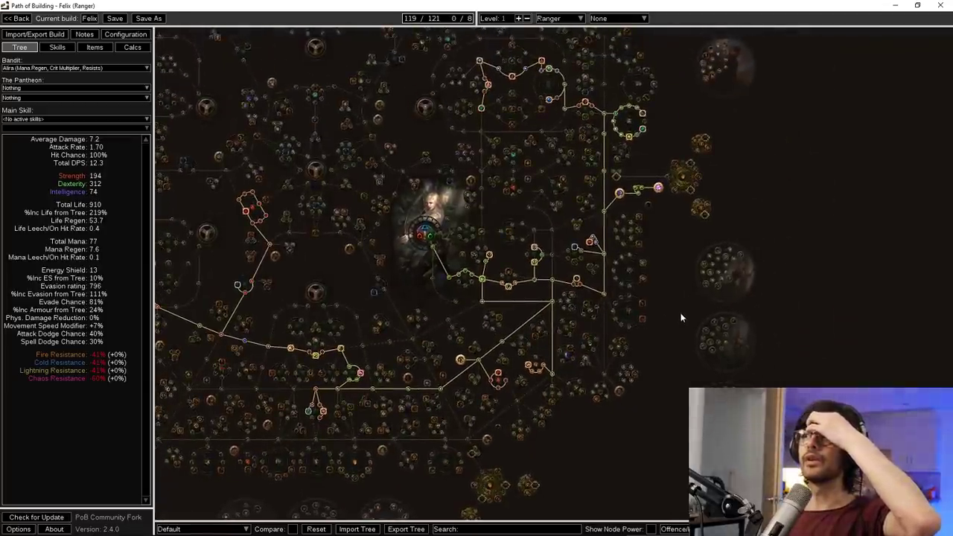
scroll(676, 318, up, 2)
scroll(674, 316, down, 2)
drag(672, 315, 714, 351)
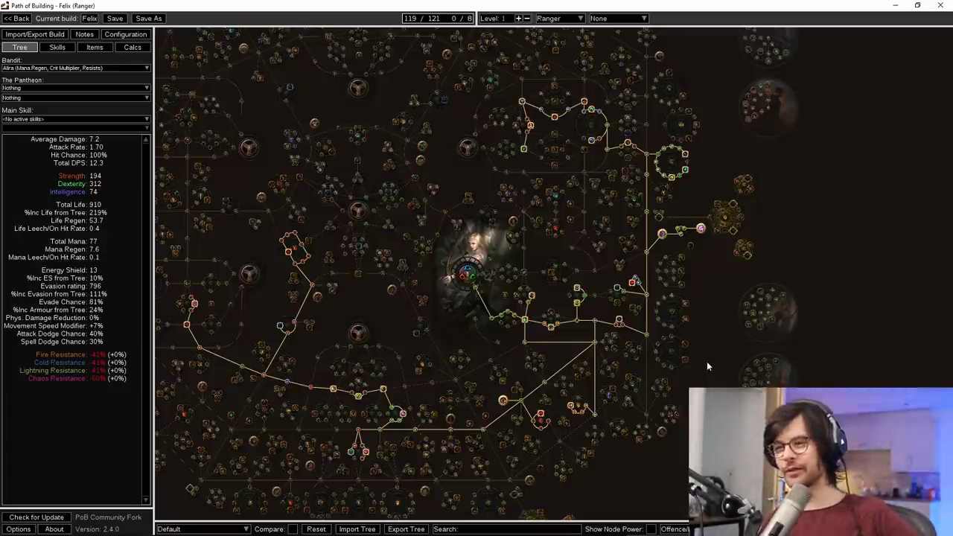
scroll(376, 295, down, 2)
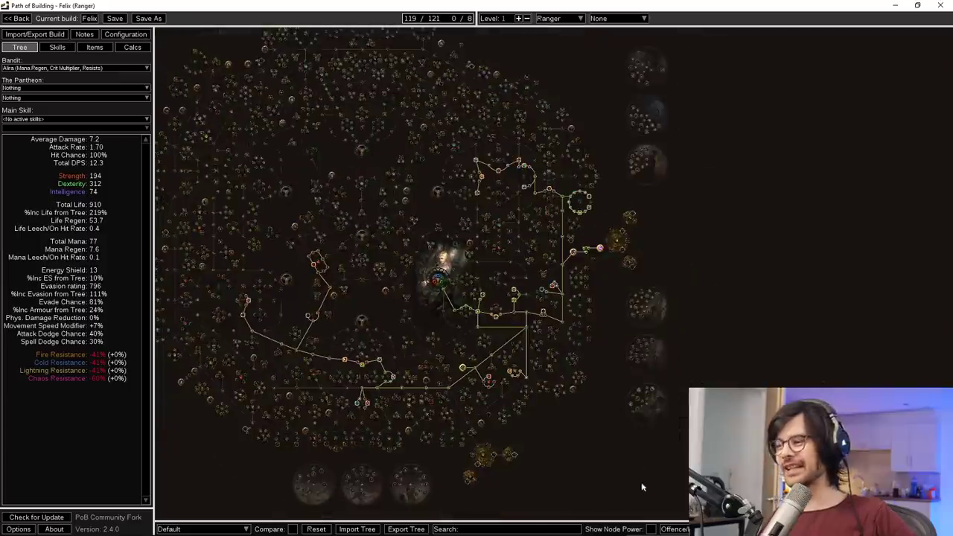
mouse_move(640, 534)
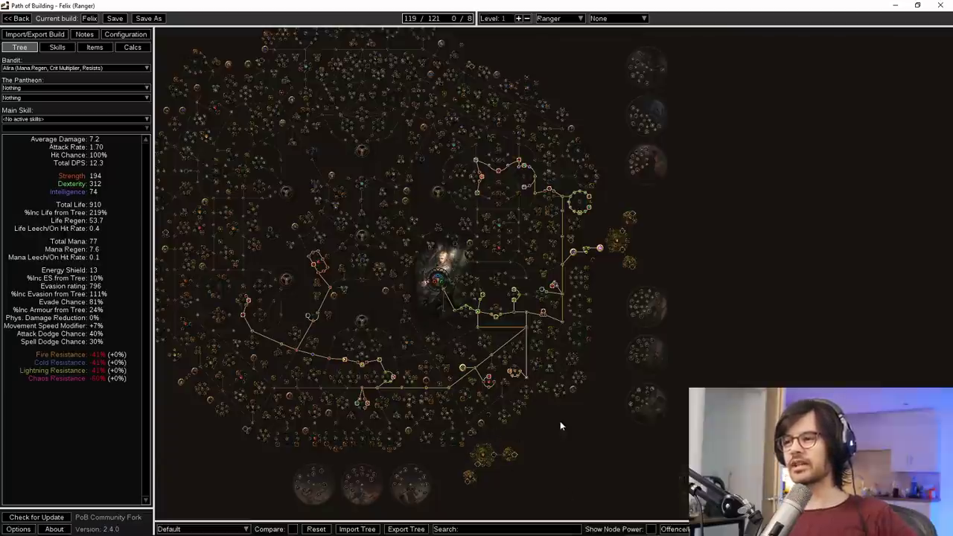
drag(560, 425, 619, 442)
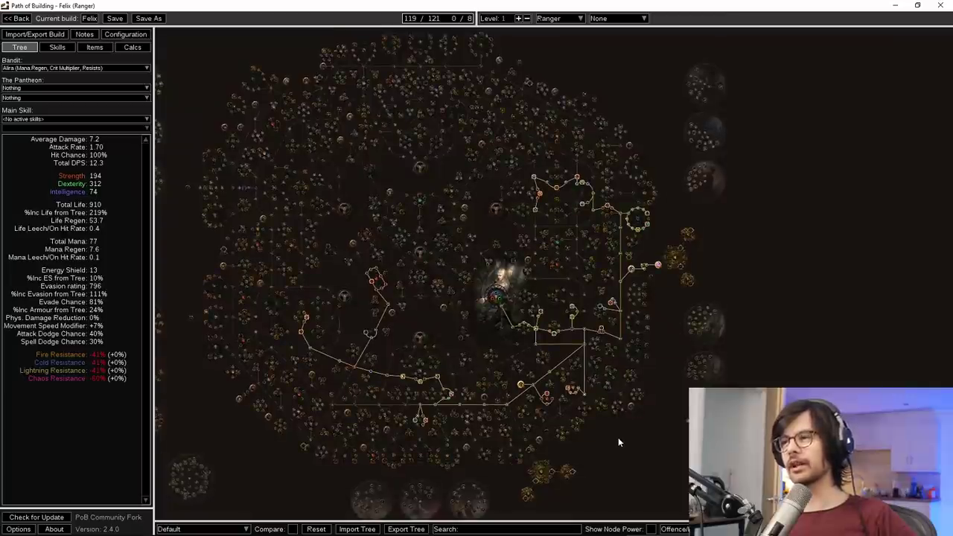
drag(618, 442, 620, 422)
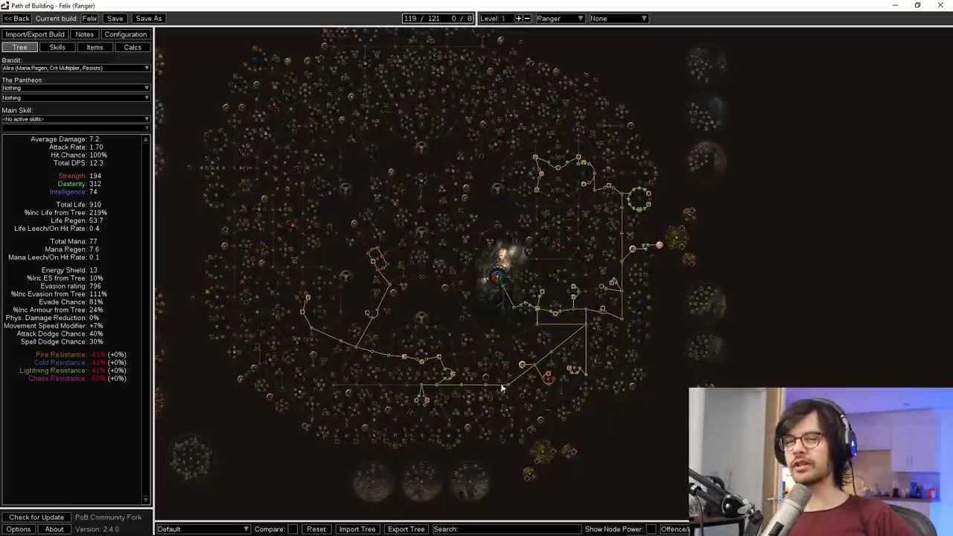
drag(618, 381, 611, 354)
- Examine the southern and eastern passive routes, including the Fatal Blade sword notable and the Pyromaniac ascendancy node
scroll(612, 354, up, 3)
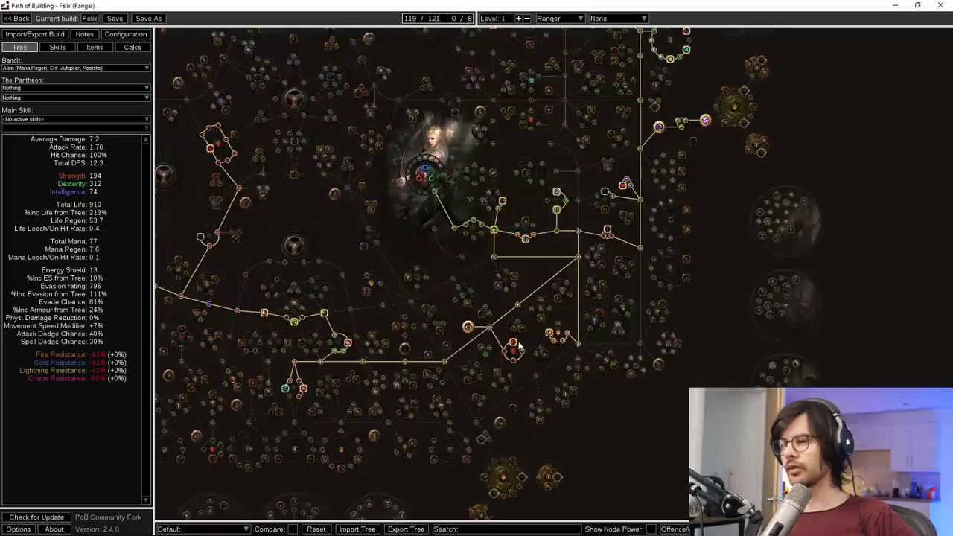
drag(436, 290, 519, 368)
scroll(518, 365, down, 1)
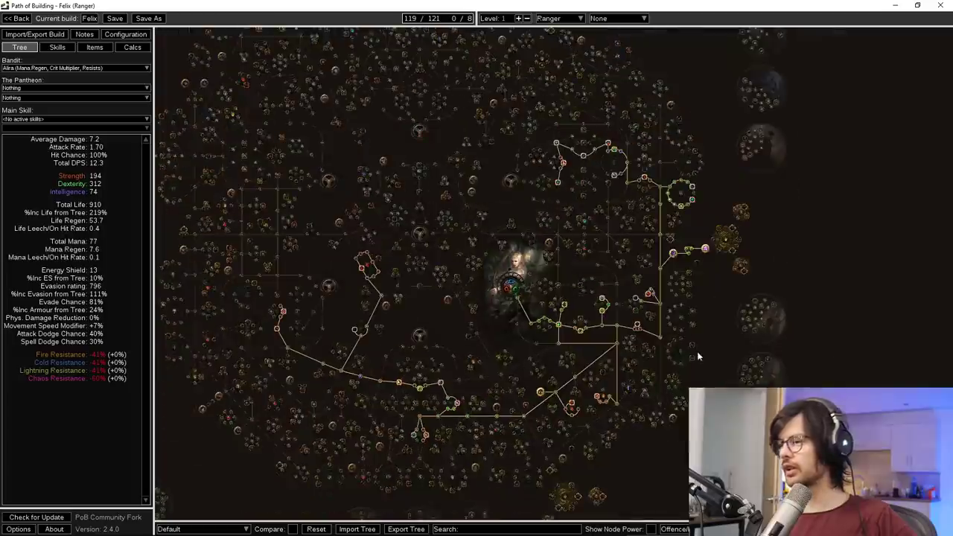
scroll(710, 341, up, 2)
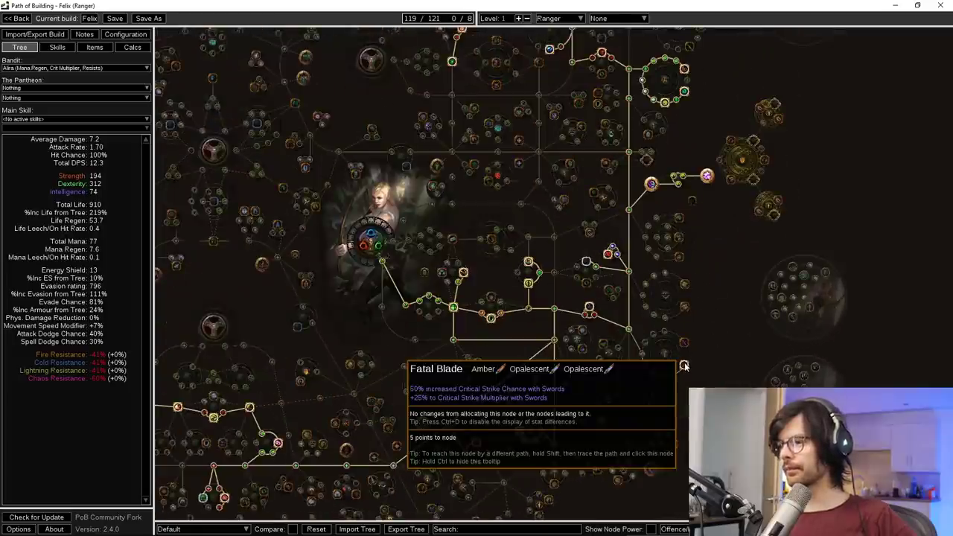
scroll(706, 314, down, 1)
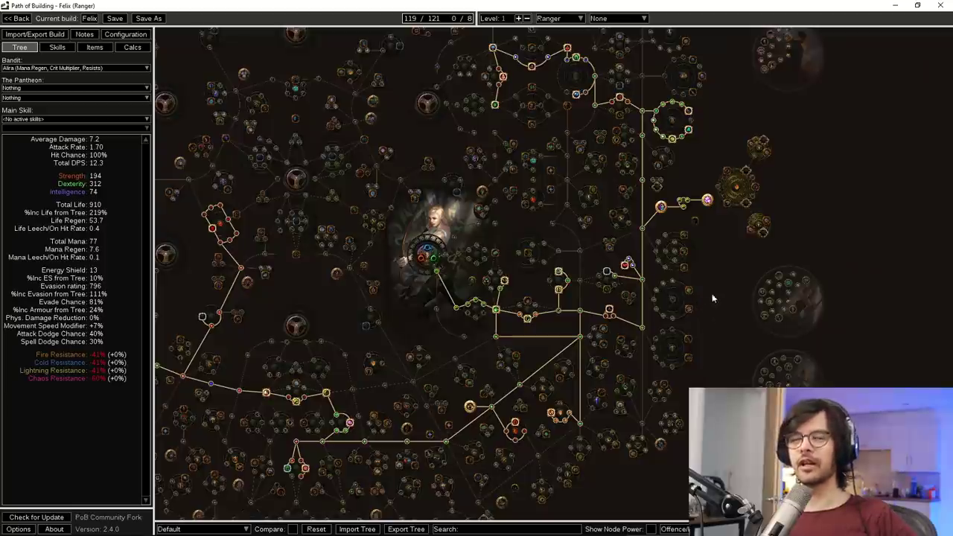
scroll(747, 223, up, 4)
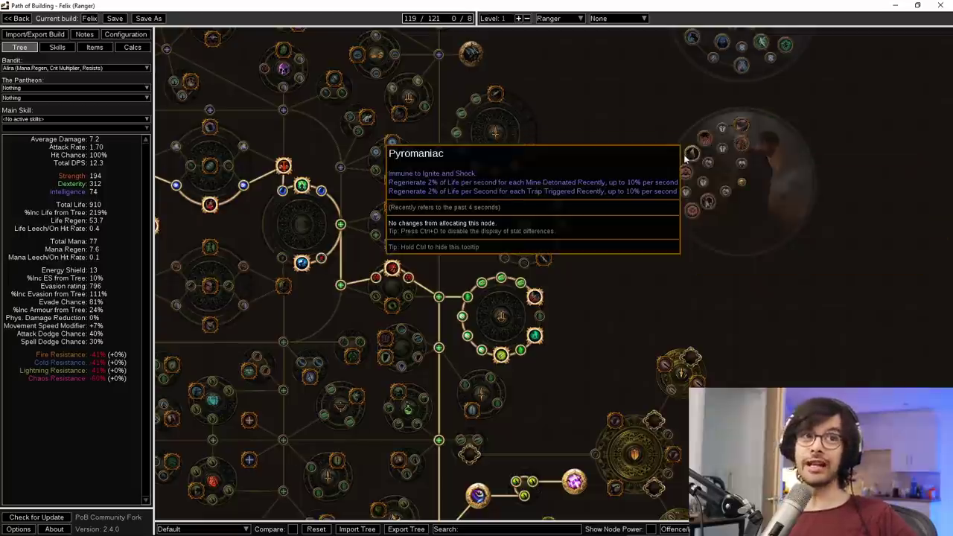
scroll(655, 273, down, 5)
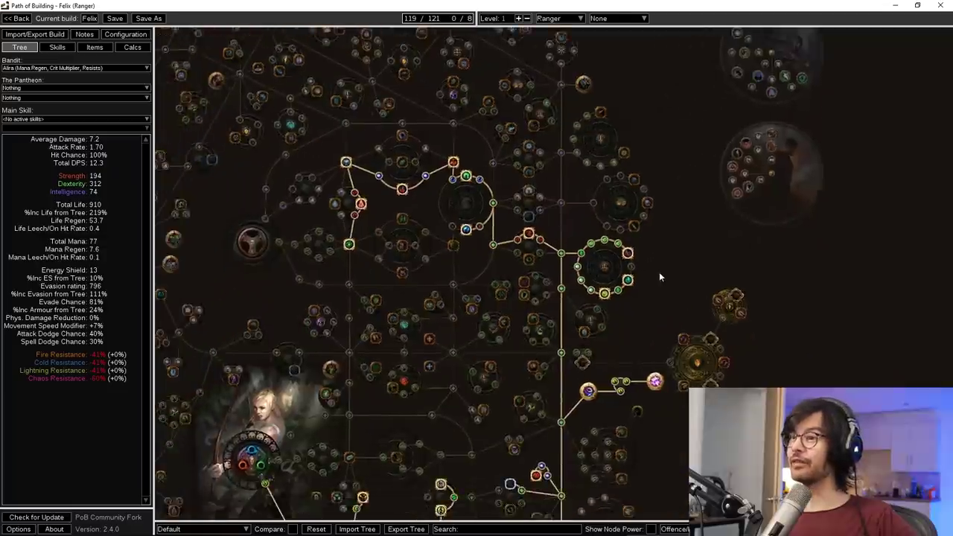
drag(640, 295, 781, 155)
scroll(774, 178, down, 2)
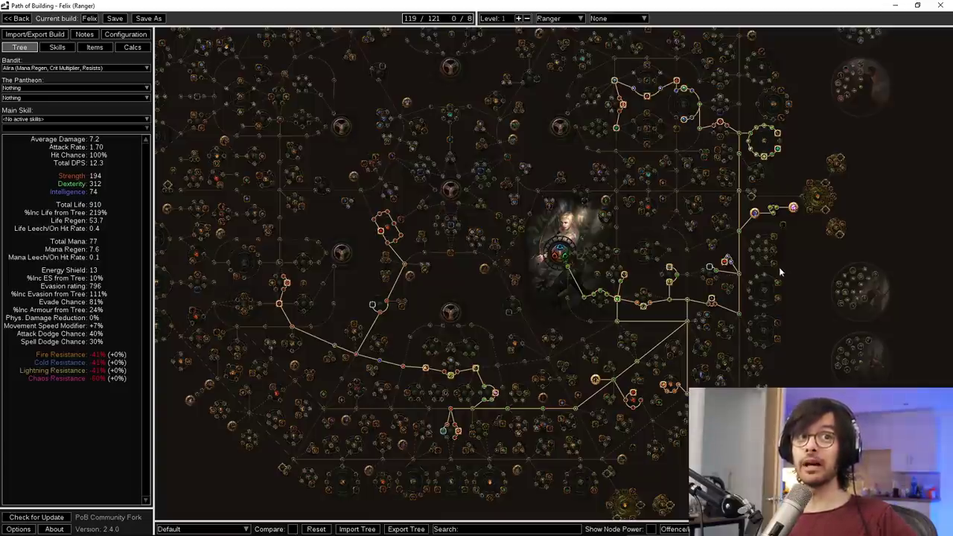
drag(567, 299, 619, 309)
scroll(664, 265, up, 1)
scroll(619, 309, down, 1)
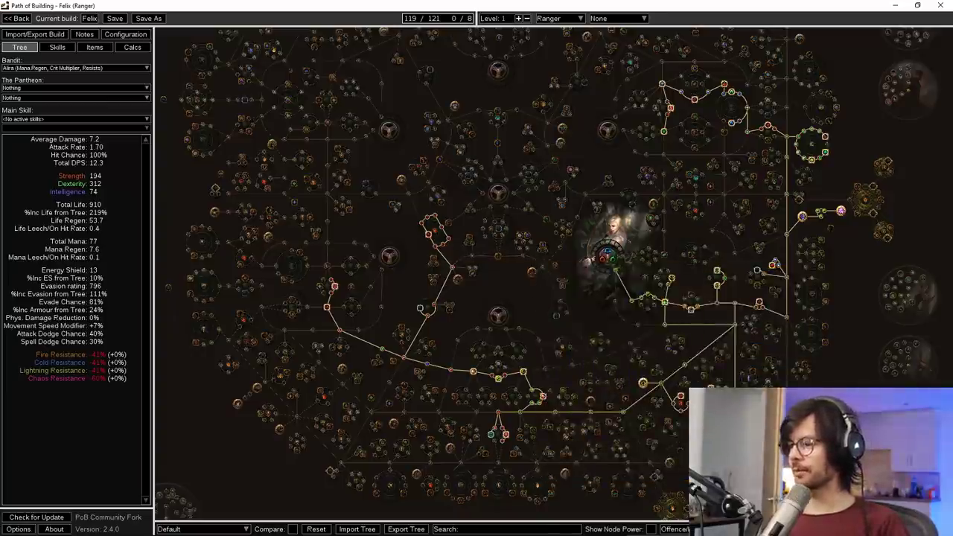
mouse_move(659, 528)
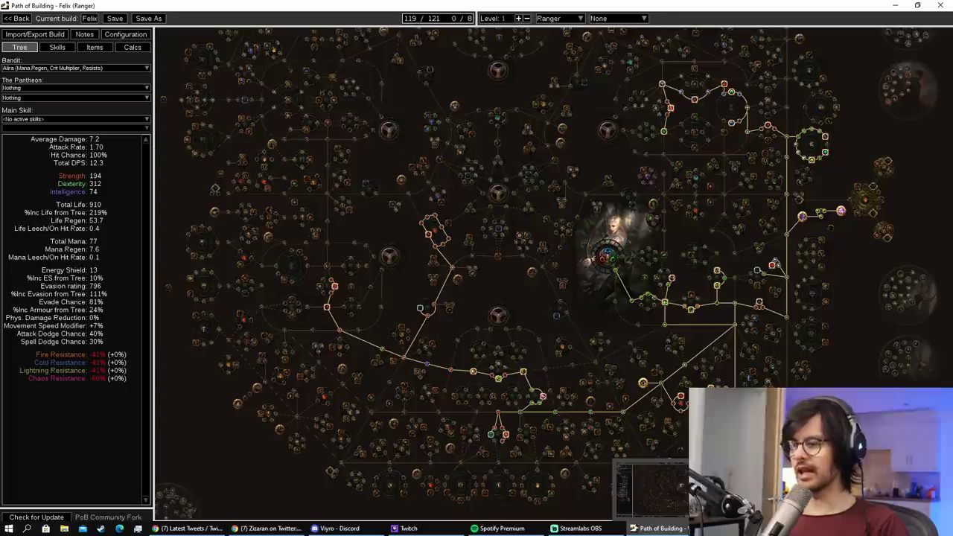
click(652, 488)
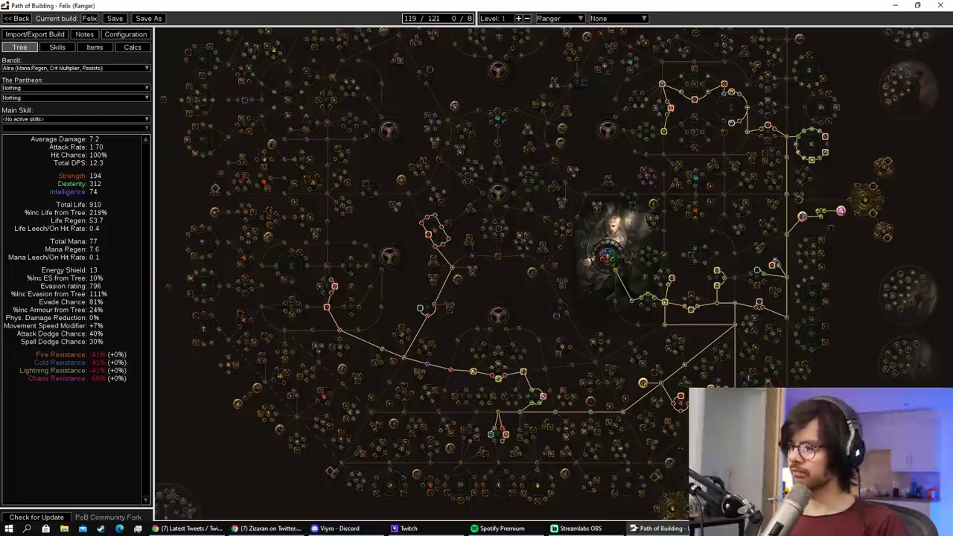
mouse_move(678, 529)
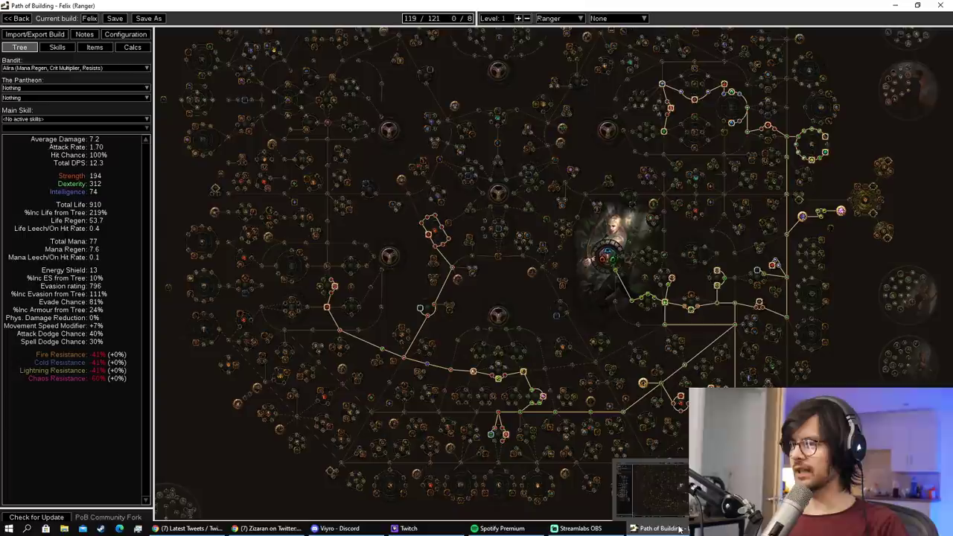